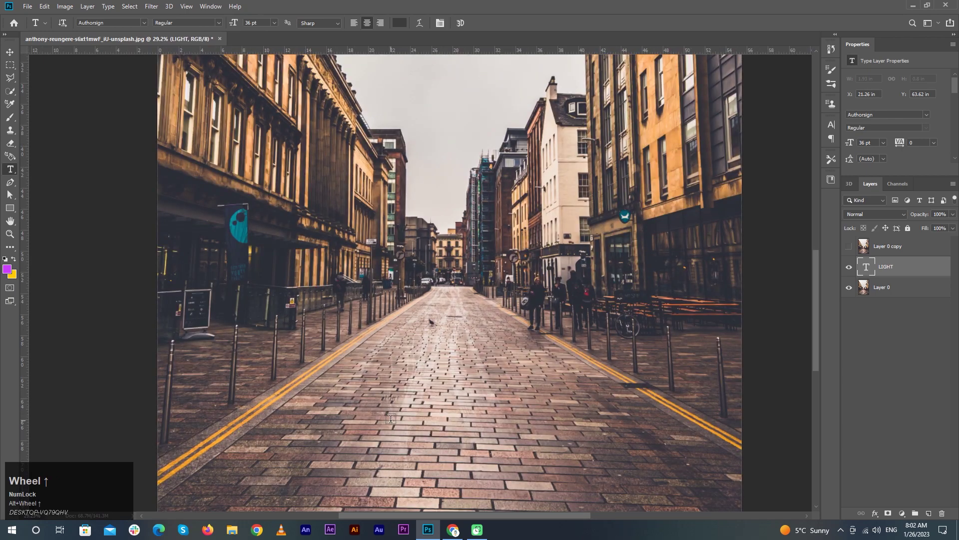
Set the font of the LIGHT text to Franklin Gothic Demi.
{"action": "left_click", "coordinate": [897, 114]}
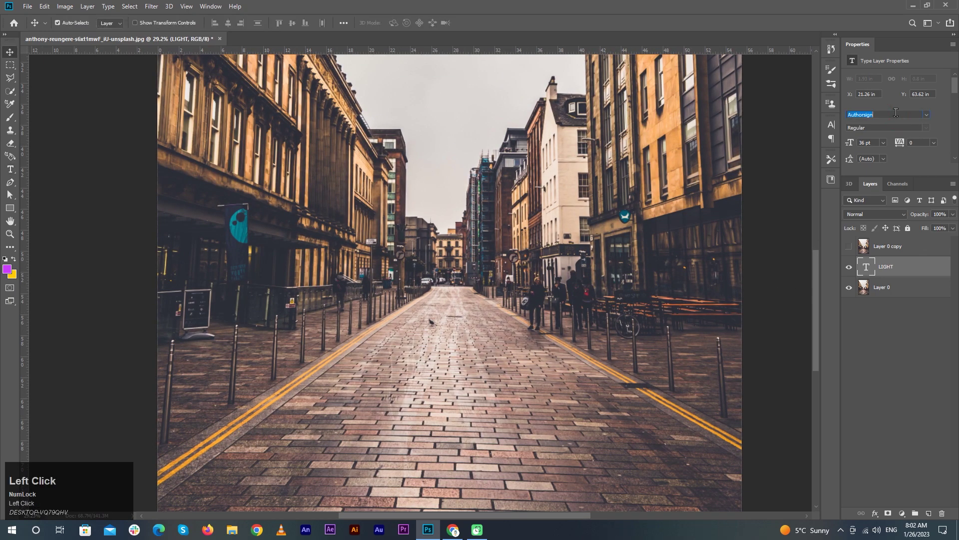
{"action": "left_click", "coordinate": [926, 115]}
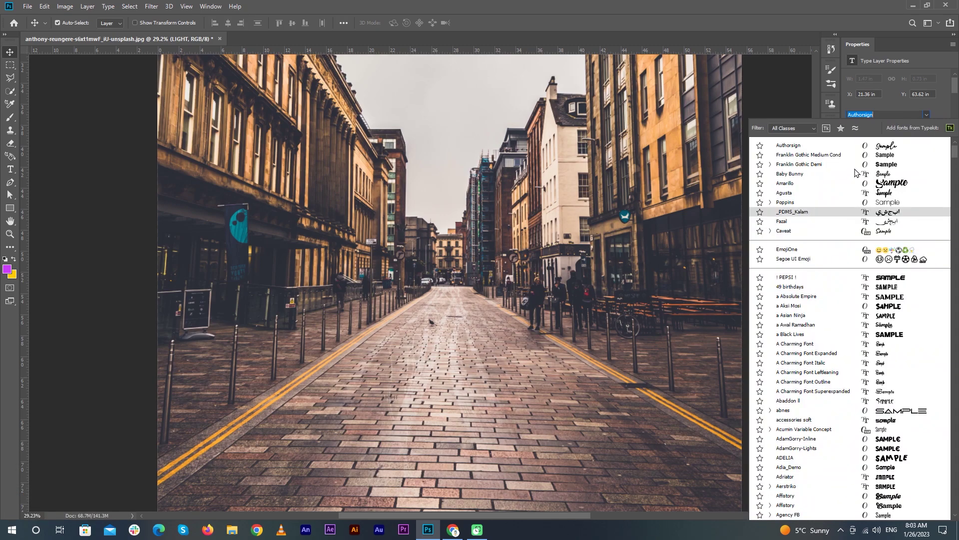
{"action": "left_click", "coordinate": [857, 170]}
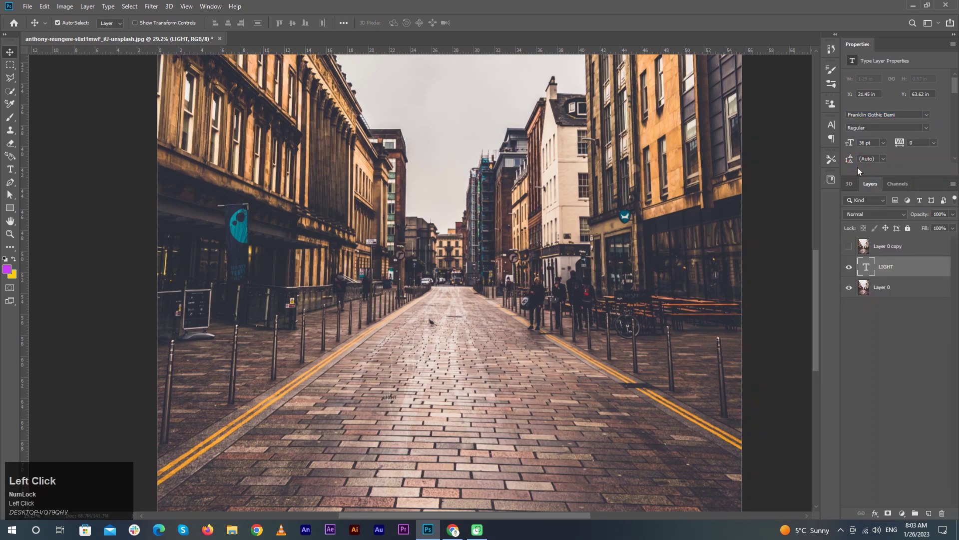
Scale the LIGHT text up to about 497 pt over the street with Free Transform.
{"action": "left_click", "coordinate": [883, 143]}
{"action": "left_click", "coordinate": [872, 270]}
{"action": "key", "text": "ctrl+t"}
{"action": "left_click_drag", "start_coordinate": [405, 389], "coordinate": [556, 282]}
{"action": "left_click", "coordinate": [479, 22]}
{"action": "scroll", "coordinate": [451, 342], "scroll_direction": "down", "scroll_amount": 3, "text": "alt"}
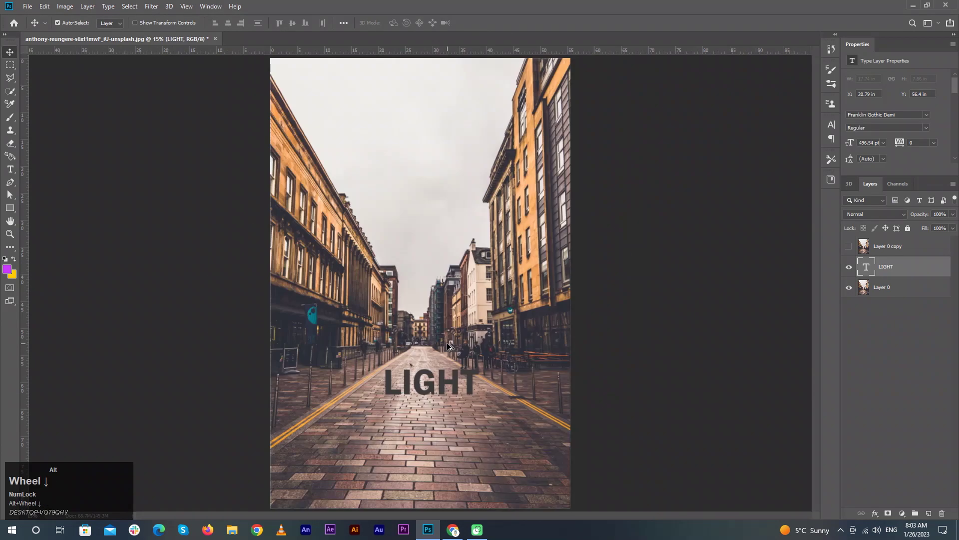
Change the colour of the LIGHT text to white.
{"action": "left_click", "coordinate": [897, 270]}
{"action": "left_click", "coordinate": [469, 387]}
{"action": "key", "text": "t"}
{"action": "left_click", "coordinate": [922, 178]}
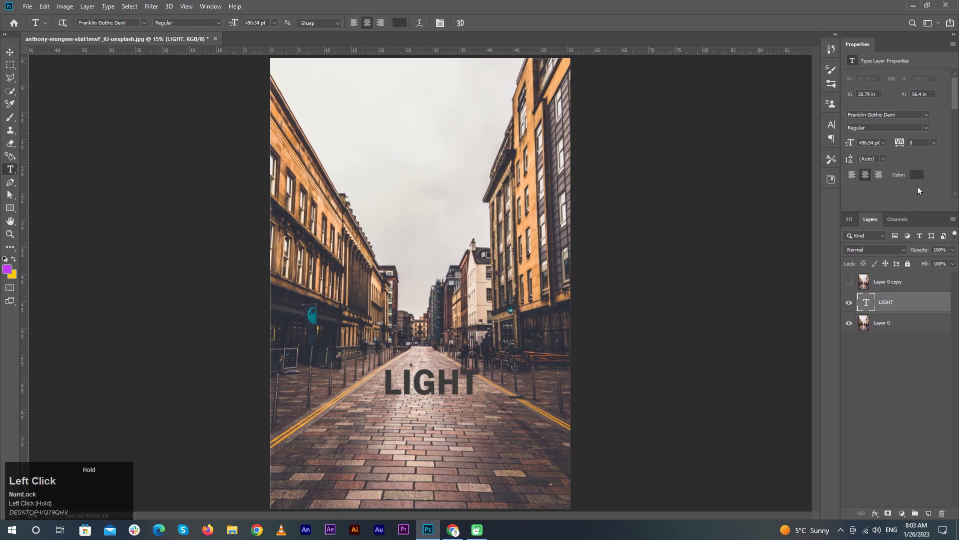
{"action": "left_click", "coordinate": [917, 174]}
{"action": "left_click", "coordinate": [205, 207]}
{"action": "left_click", "coordinate": [423, 189]}
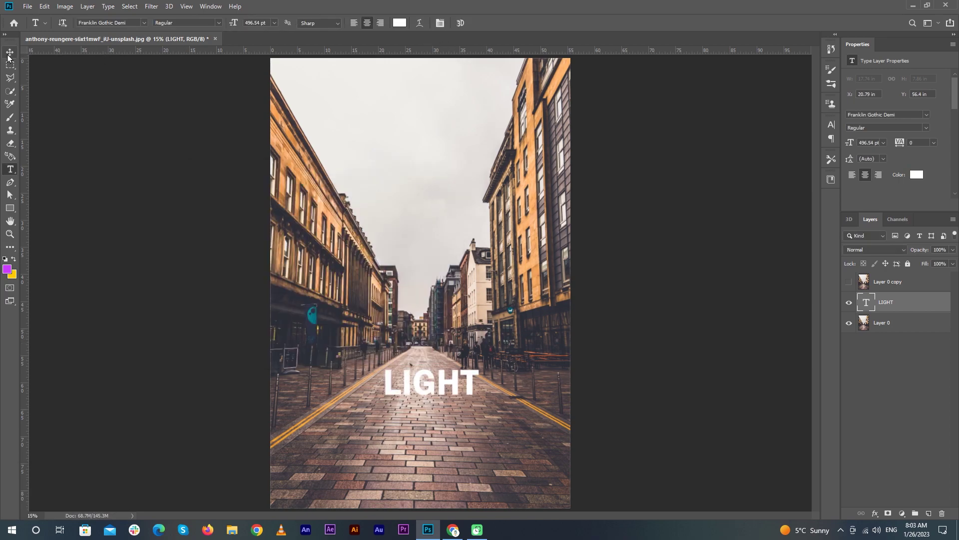
Increase the font size of the LIGHT text to 622.54 pt.
{"action": "key", "text": "v"}
{"action": "left_click_drag", "start_coordinate": [846, 145], "coordinate": [890, 141]}
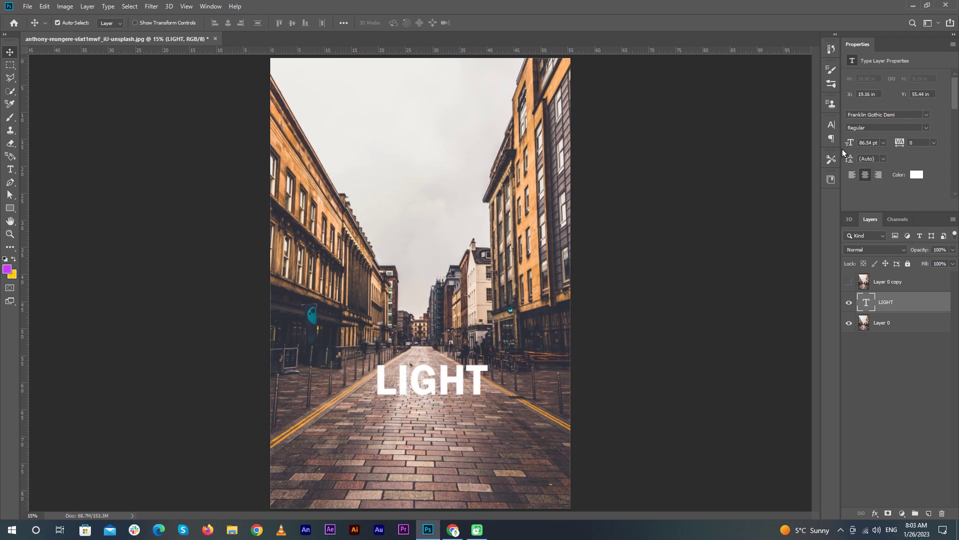
{"action": "left_click_drag", "start_coordinate": [841, 146], "coordinate": [788, 165]}
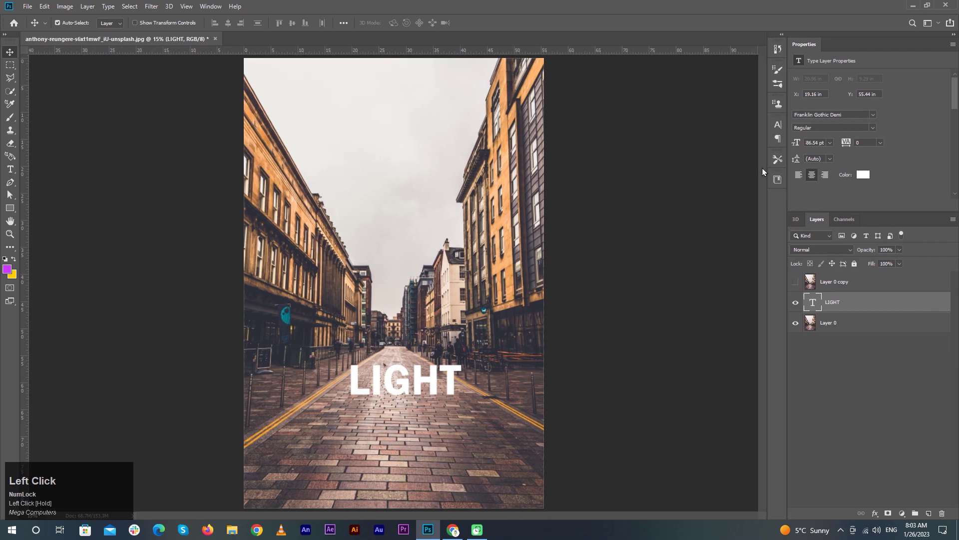
{"action": "left_click", "coordinate": [829, 144]}
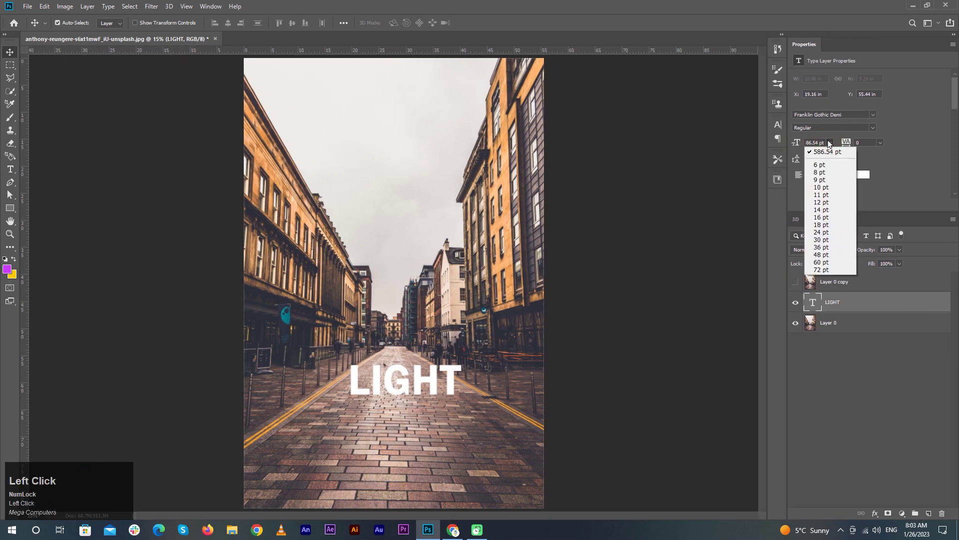
{"action": "left_click", "coordinate": [798, 145]}
{"action": "left_click_drag", "start_coordinate": [798, 146], "coordinate": [818, 145]}
Stretch the LIGHT text taller by setting its vertical scale to 214%.
{"action": "left_click", "coordinate": [779, 126]}
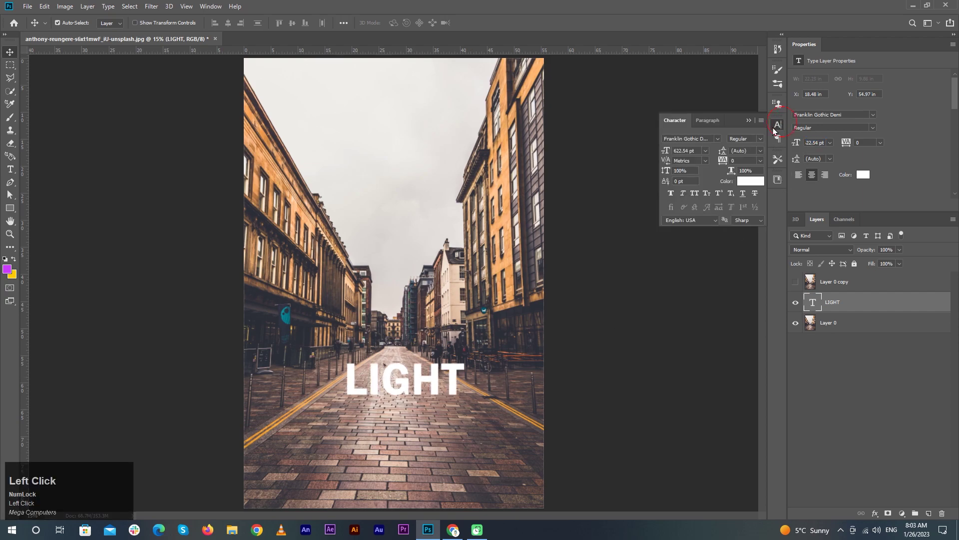
{"action": "left_click_drag", "start_coordinate": [667, 170], "coordinate": [730, 155]}
{"action": "left_click", "coordinate": [607, 299]}
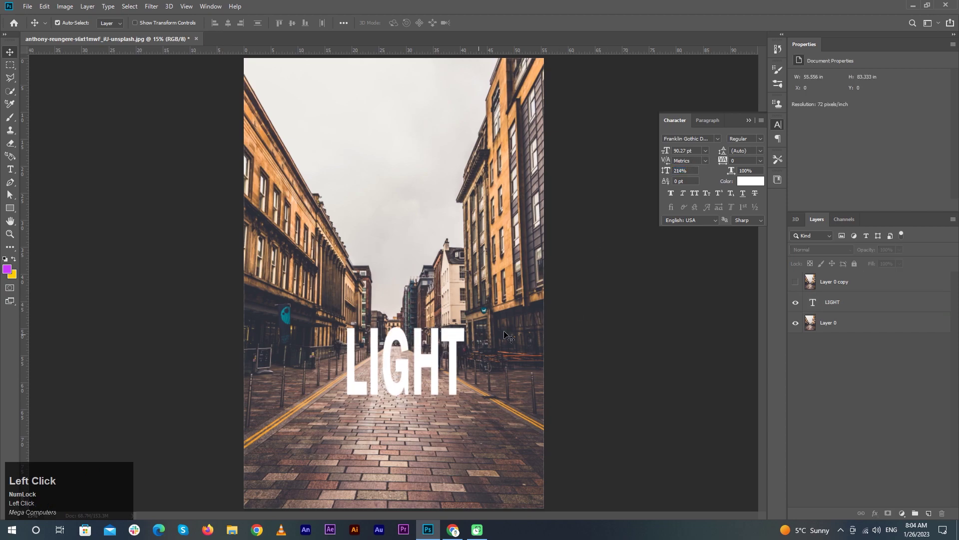
{"action": "left_click", "coordinate": [749, 120]}
Move the LIGHT text up and slightly left, to about X 17.34 in, Y 44.18 in.
{"action": "left_click", "coordinate": [849, 304]}
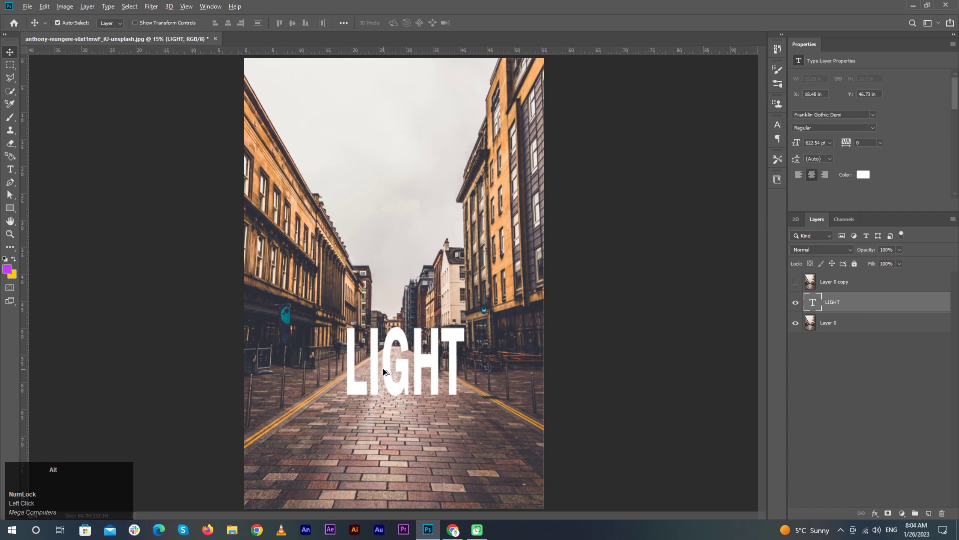
{"action": "scroll", "coordinate": [394, 371], "scroll_direction": "up", "scroll_amount": 2}
{"action": "left_click_drag", "start_coordinate": [456, 364], "coordinate": [448, 342]}
{"action": "scroll", "coordinate": [448, 342], "scroll_direction": "up", "scroll_amount": 3}
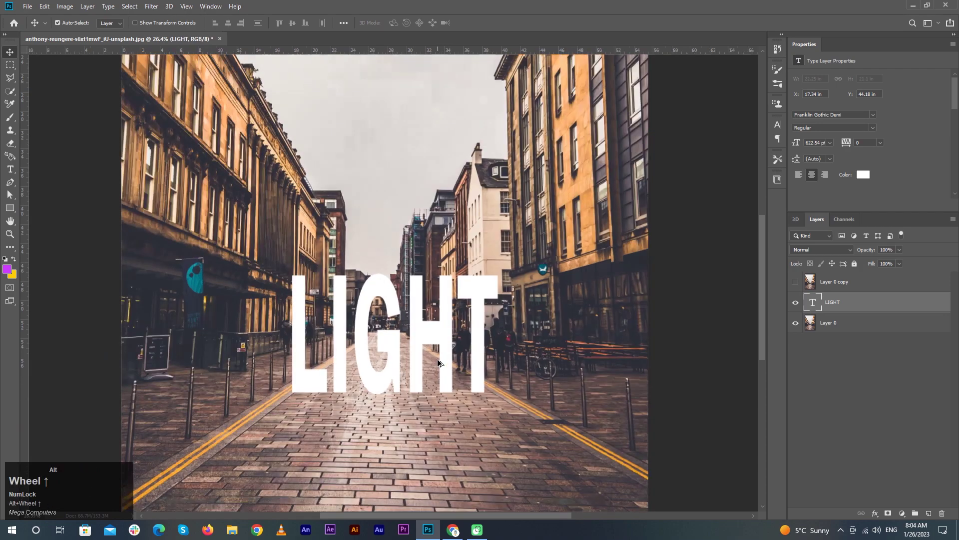
Nudge the LIGHT text right and up to X 17.76 in, Y 43.95 in, centring it between the yellow road lines.
{"action": "key", "text": "Right"}
{"action": "key", "text": "Right"}
{"action": "key", "text": "Right"}
{"action": "key", "text": "Right"}
{"action": "key", "text": "Right"}
{"action": "key", "text": "Right"}
{"action": "key", "text": "Right"}
{"action": "key", "text": "Right"}
{"action": "key", "text": "Right"}
{"action": "key", "text": "Right"}
{"action": "key", "text": "Right"}
{"action": "key", "text": "Right"}
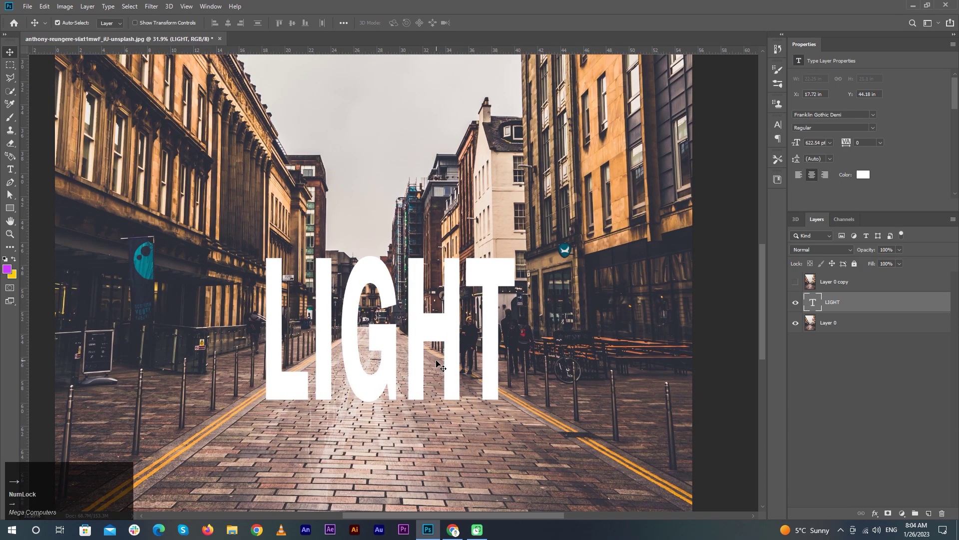
{"action": "key", "text": "Right"}
{"action": "key", "text": "Right"}
{"action": "key", "text": "Right"}
{"action": "key", "text": "Up"}
{"action": "key", "text": "Up"}
{"action": "key", "text": "Up"}
{"action": "key", "text": "Up"}
{"action": "key", "text": "Up"}
{"action": "key", "text": "Up"}
{"action": "key", "text": "Up"}
{"action": "key", "text": "Up"}
{"action": "key", "text": "Up"}
{"action": "key", "text": "Up"}
{"action": "key", "text": "Up"}
{"action": "key", "text": "Up"}
{"action": "key", "text": "Up"}
{"action": "key", "text": "Up"}
{"action": "key", "text": "Up"}
{"action": "key", "text": "Up"}
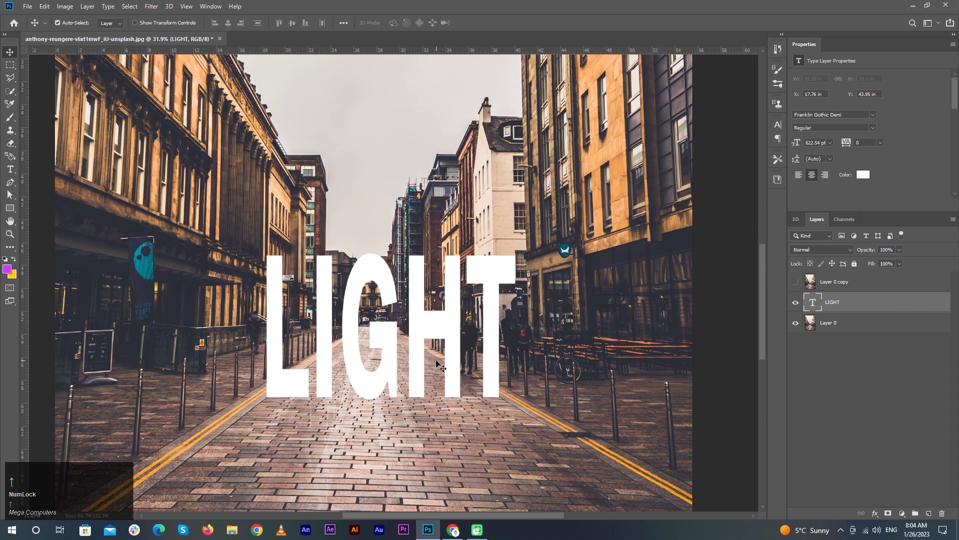
{"action": "scroll", "coordinate": [415, 348], "scroll_direction": "down", "scroll_amount": 4}
{"action": "left_click", "coordinate": [625, 338]}
Convert the LIGHT text layer to a smart object and duplicate it.
{"action": "left_click", "coordinate": [901, 303]}
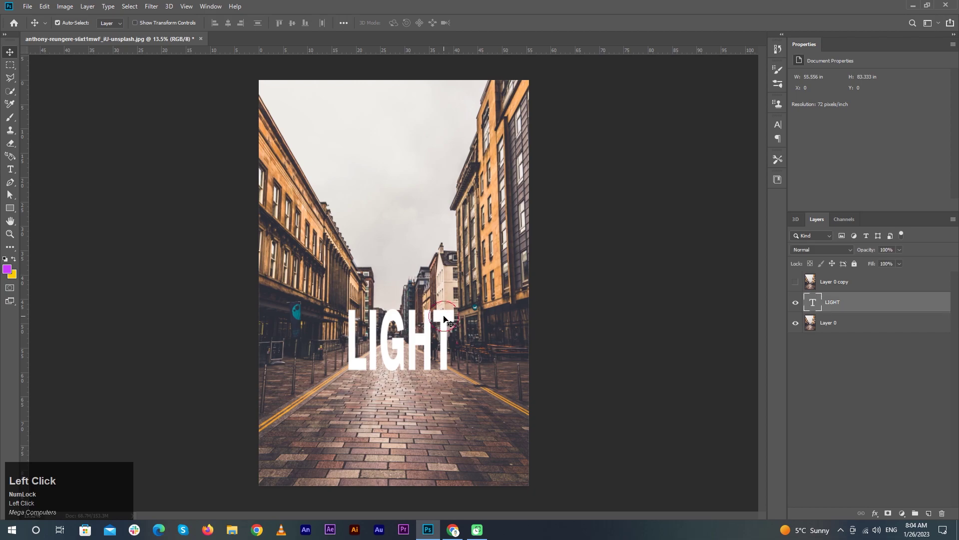
{"action": "right_click", "coordinate": [900, 303]}
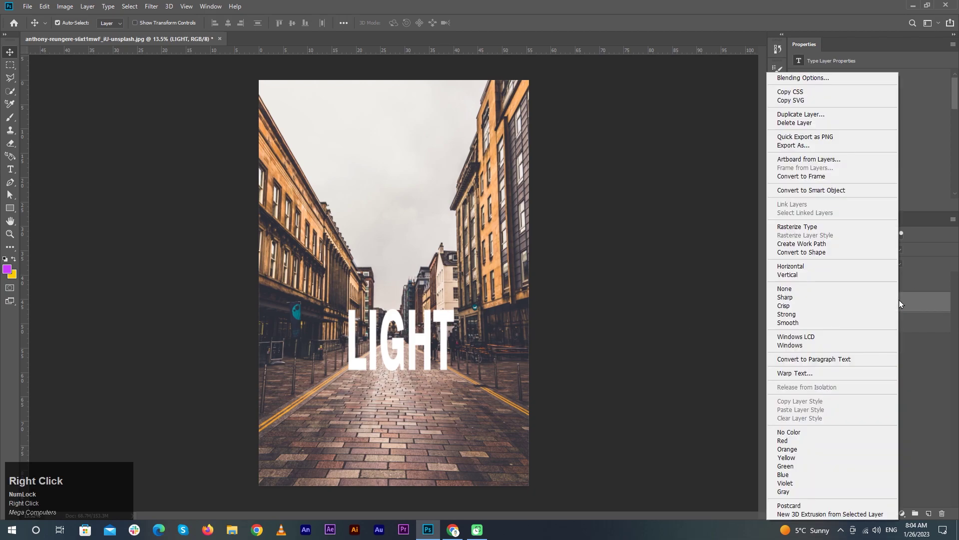
{"action": "left_click", "coordinate": [835, 191]}
{"action": "left_click", "coordinate": [901, 309]}
{"action": "left_click_drag", "start_coordinate": [898, 309], "coordinate": [928, 513]}
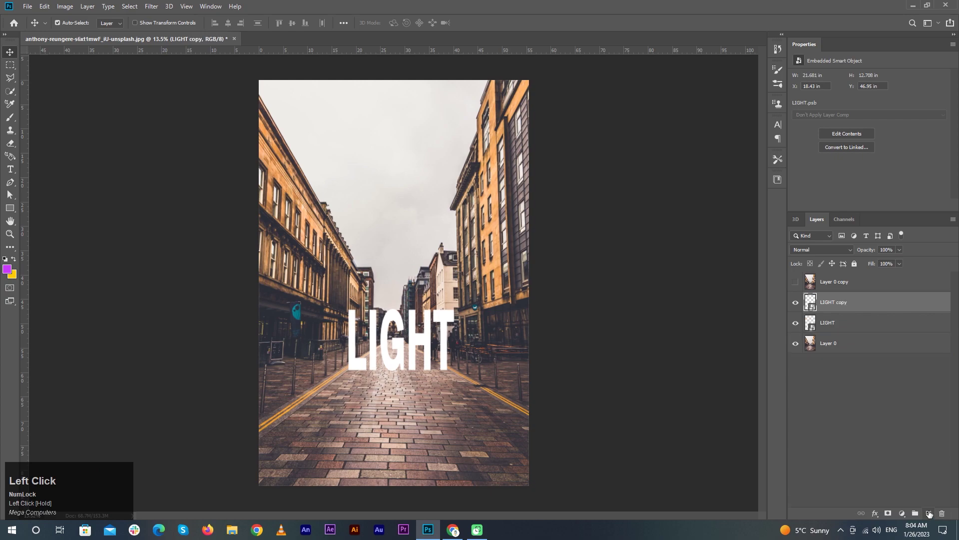
Rasterize both the LIGHT and LIGHT copy layers.
{"action": "left_click", "coordinate": [864, 324]}
{"action": "right_click", "coordinate": [864, 325]}
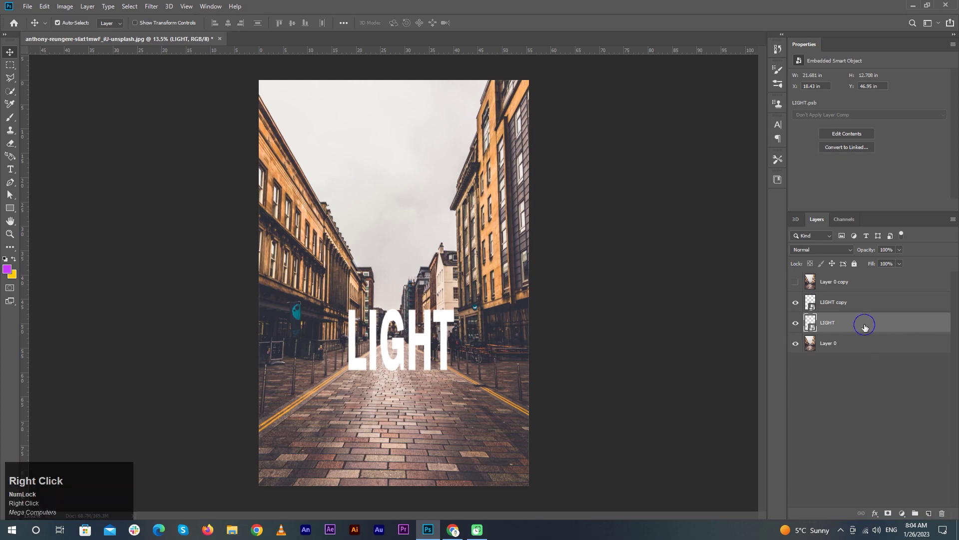
{"action": "left_click", "coordinate": [789, 272]}
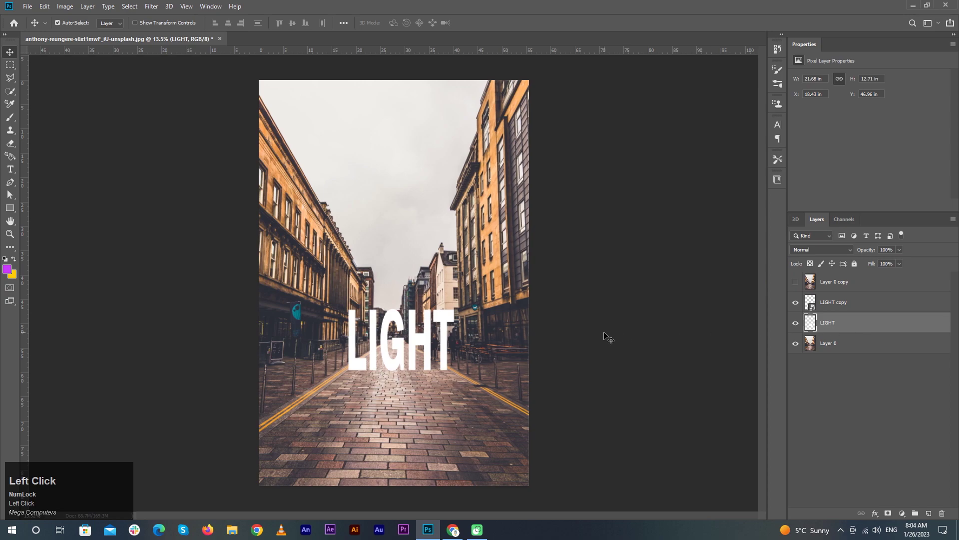
{"action": "left_click", "coordinate": [856, 304]}
{"action": "right_click", "coordinate": [857, 303]}
{"action": "left_click", "coordinate": [755, 274]}
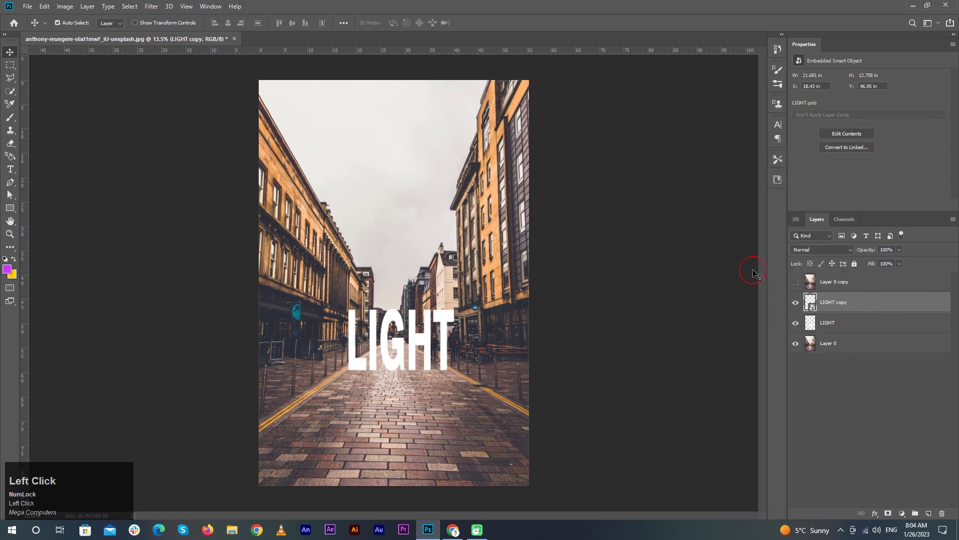
Flip the lower LIGHT layer vertically and move it directly below the upright text as a mirrored reflection.
{"action": "left_click", "coordinate": [832, 331]}
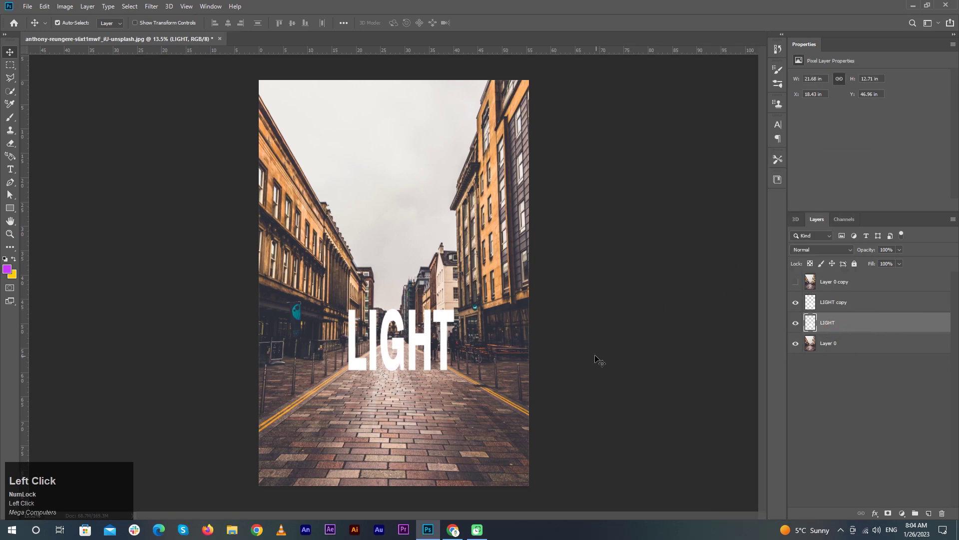
{"action": "key", "text": "ctrl+t"}
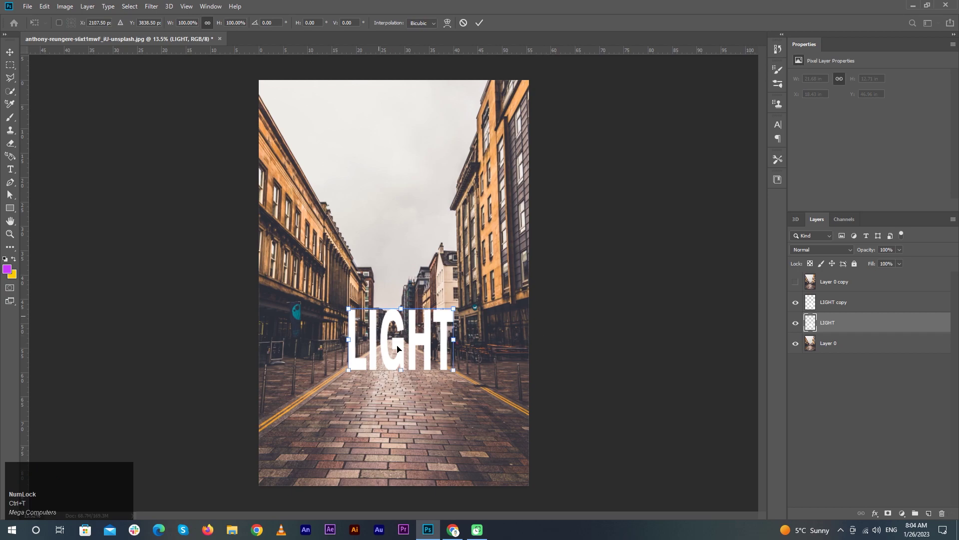
{"action": "right_click", "coordinate": [396, 343]}
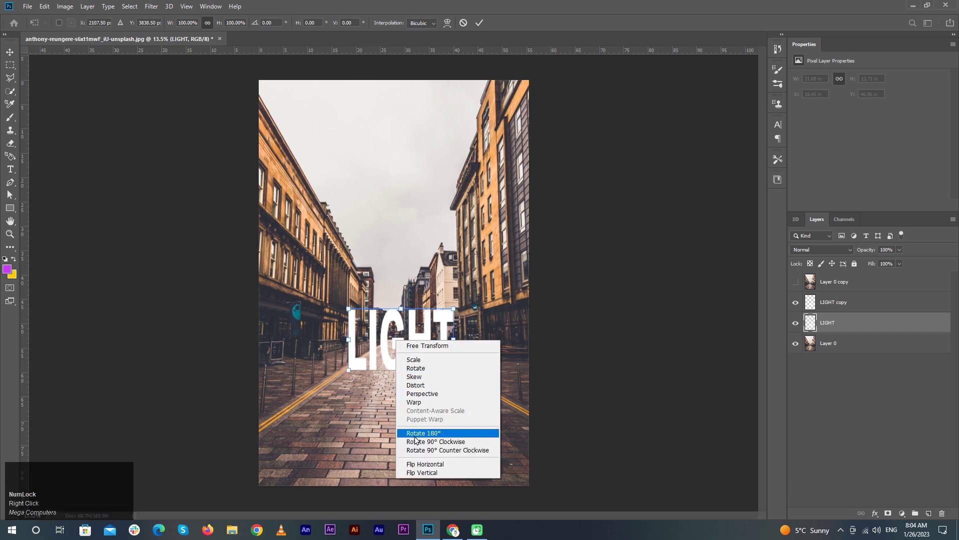
{"action": "left_click", "coordinate": [422, 472]}
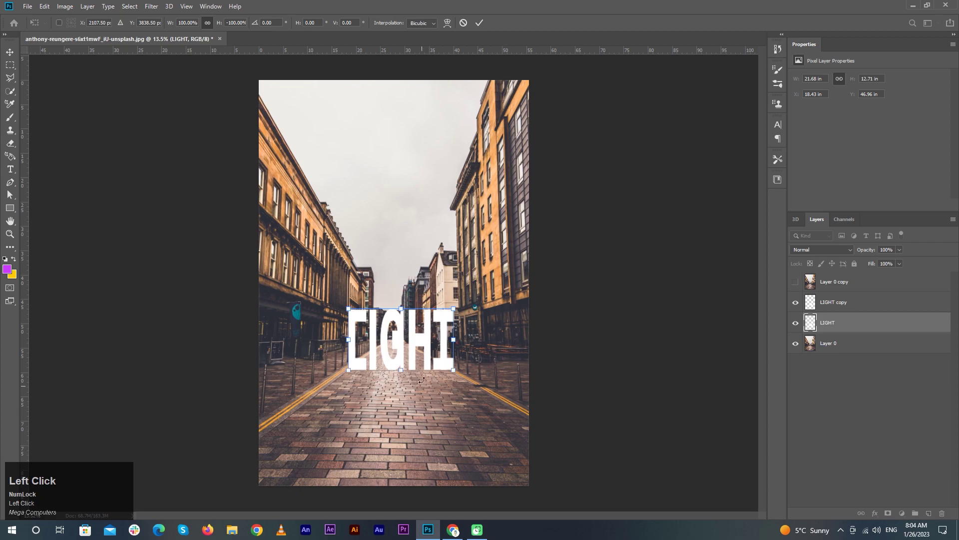
{"action": "left_click_drag", "start_coordinate": [400, 326], "coordinate": [399, 388]}
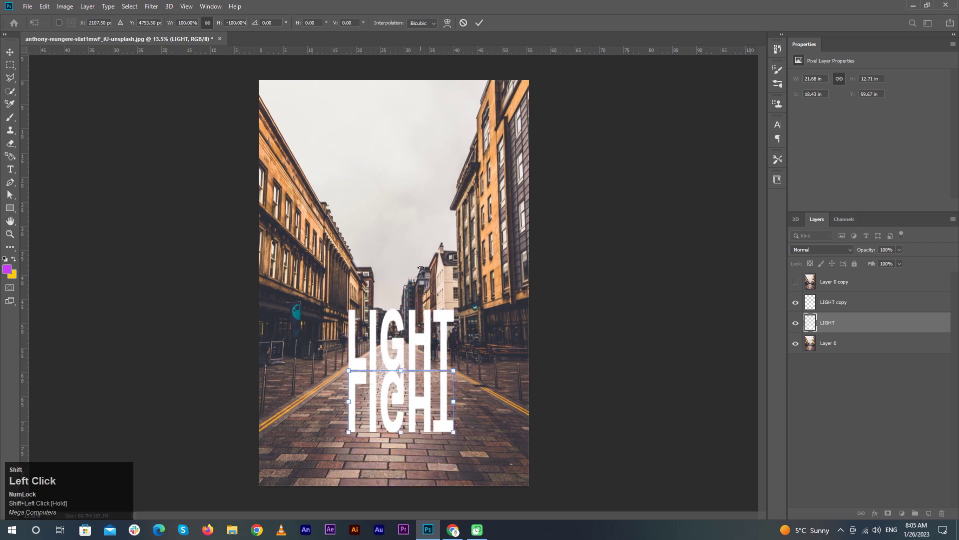
{"action": "left_click", "coordinate": [479, 22]}
Nudge the mirrored LIGHT layer up to Y 59.53 in, closing the gap under the upright letters.
{"action": "scroll", "coordinate": [405, 401], "scroll_direction": "up", "scroll_amount": 2, "text": "alt"}
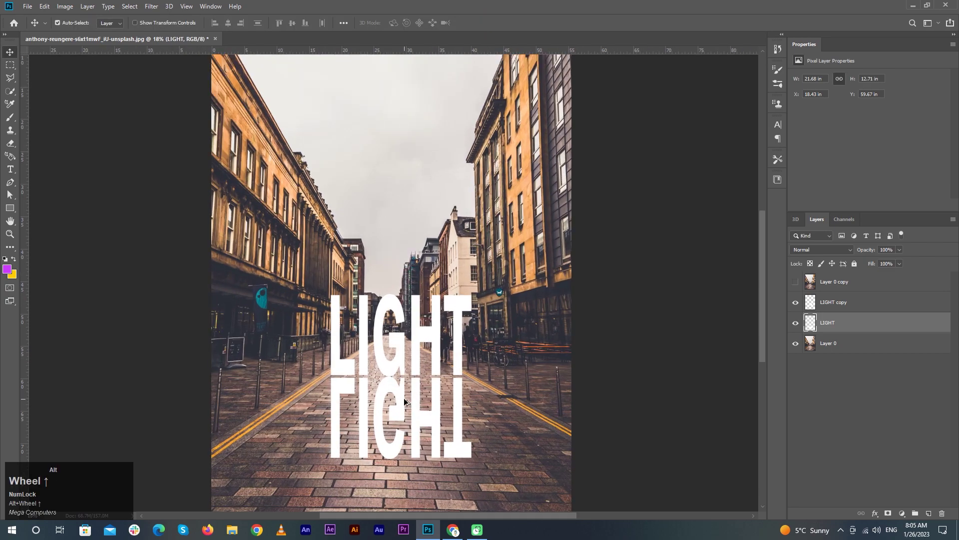
{"action": "scroll", "coordinate": [404, 401], "scroll_direction": "up", "scroll_amount": 3, "text": "alt"}
{"action": "left_click", "coordinate": [423, 399]}
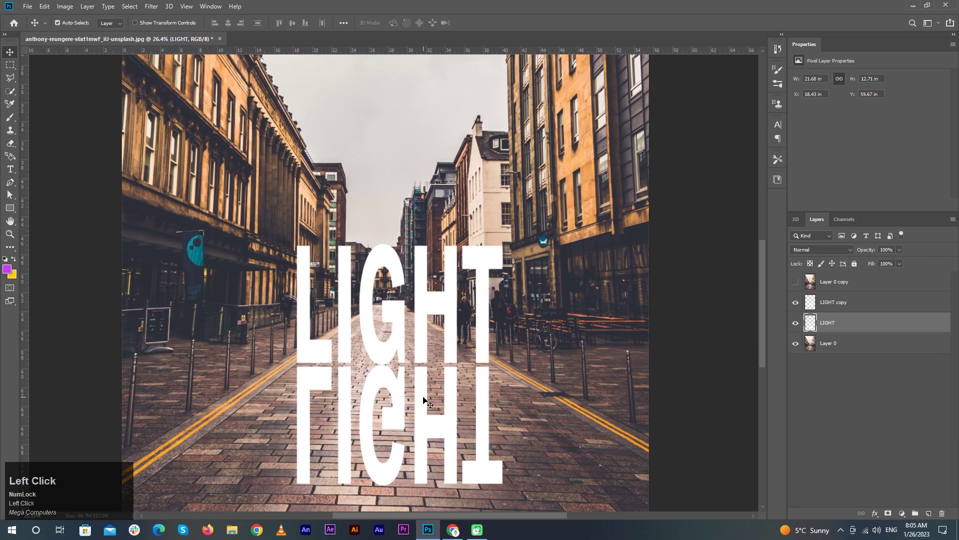
{"action": "key", "text": "Down"}
{"action": "key", "text": "Down"}
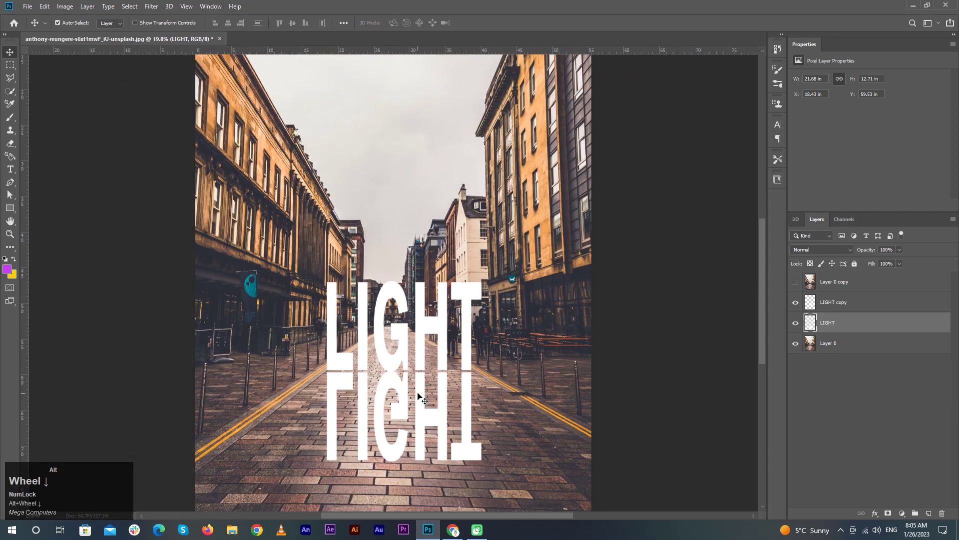
Apply a Perspective transform to the mirrored LIGHT layer, spreading its lower edge outward by about 50° to follow the road.
{"action": "scroll", "coordinate": [422, 399], "scroll_direction": "down", "scroll_amount": 2, "text": "alt"}
{"action": "scroll", "coordinate": [418, 396], "scroll_direction": "down", "scroll_amount": 1, "text": "alt"}
{"action": "left_click", "coordinate": [423, 400]}
{"action": "key", "text": "ctrl+t"}
{"action": "right_click", "coordinate": [457, 422]}
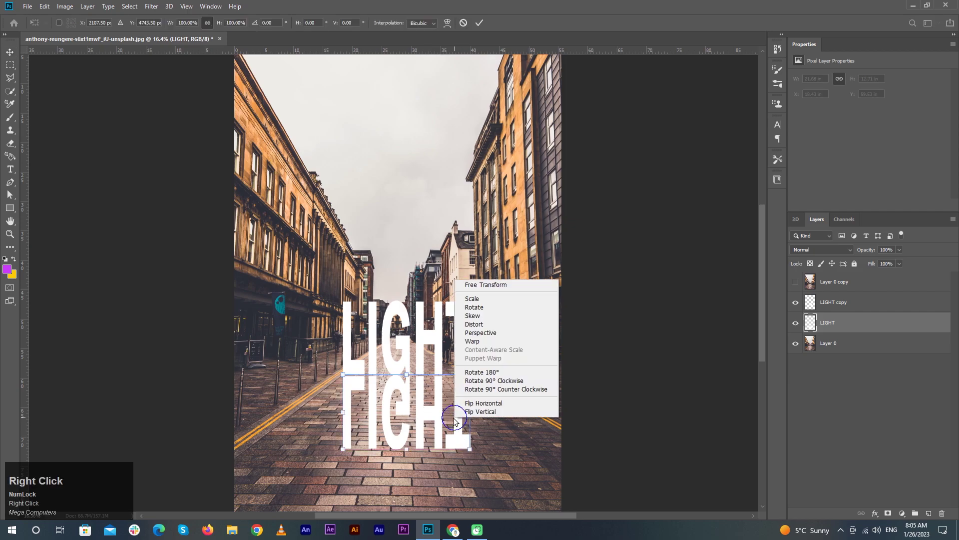
{"action": "left_click", "coordinate": [491, 333]}
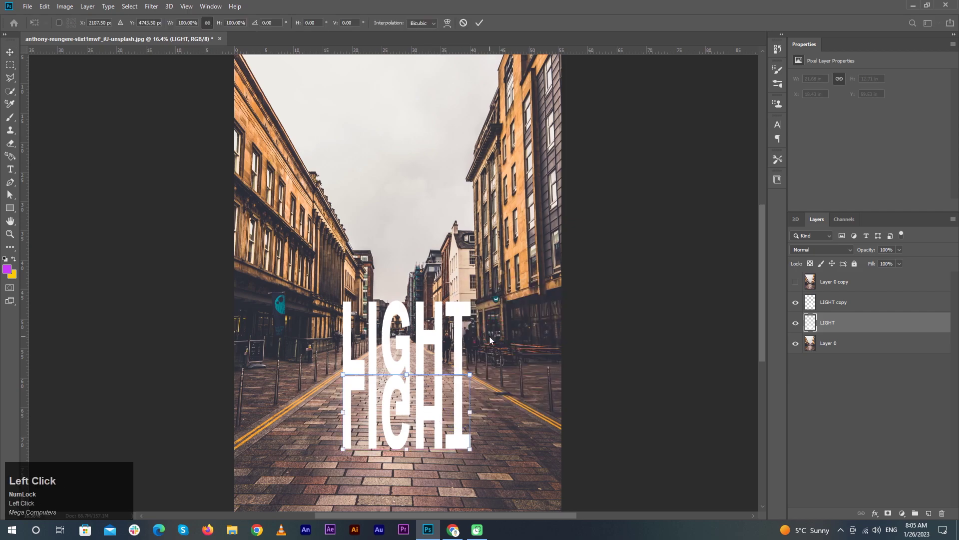
{"action": "left_click_drag", "start_coordinate": [469, 451], "coordinate": [559, 438]}
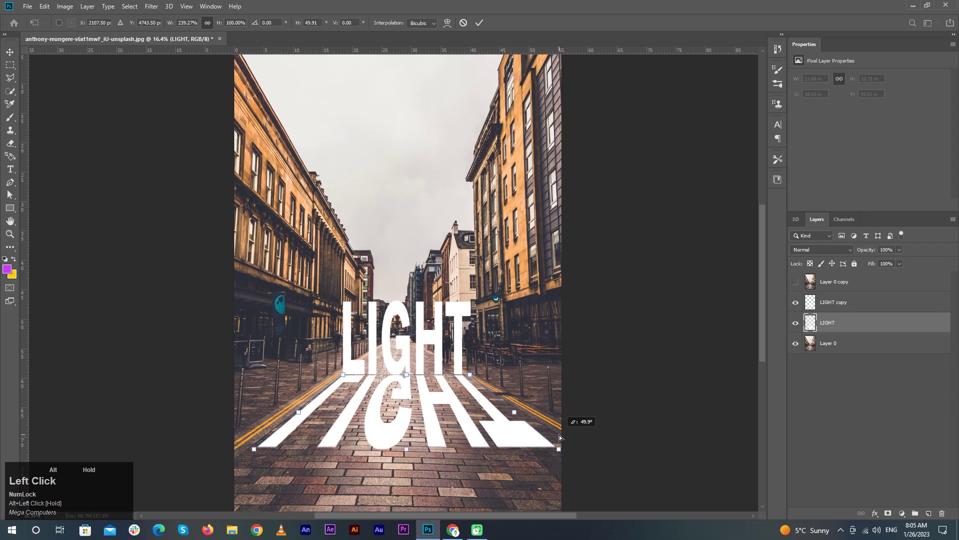
{"action": "left_click", "coordinate": [479, 23]}
Squash the mirrored LIGHT layer to about 88% of its height and narrow its lower edge slightly with a Perspective transform.
{"action": "key", "text": "ctrl+t"}
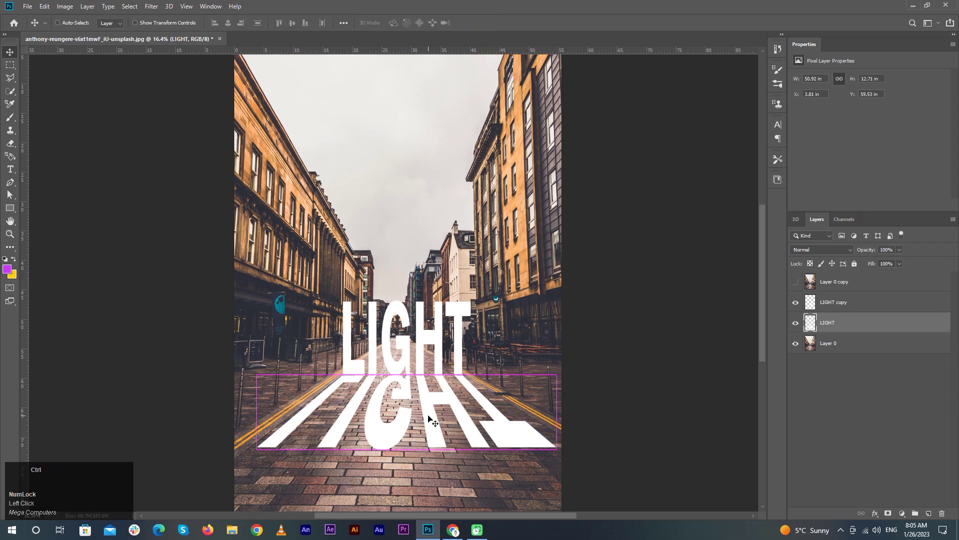
{"action": "left_click_drag", "start_coordinate": [405, 453], "coordinate": [408, 442]}
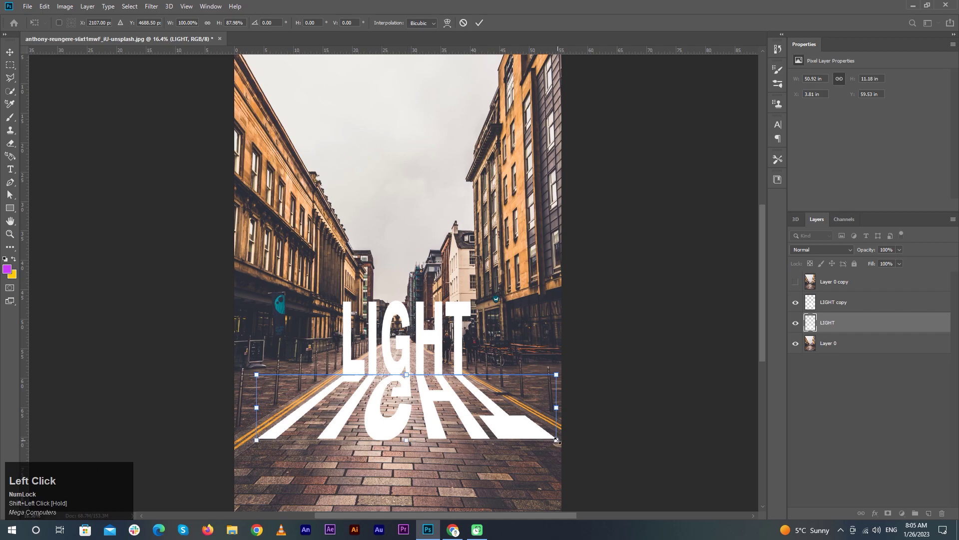
{"action": "left_click", "coordinate": [556, 441], "text": "alt"}
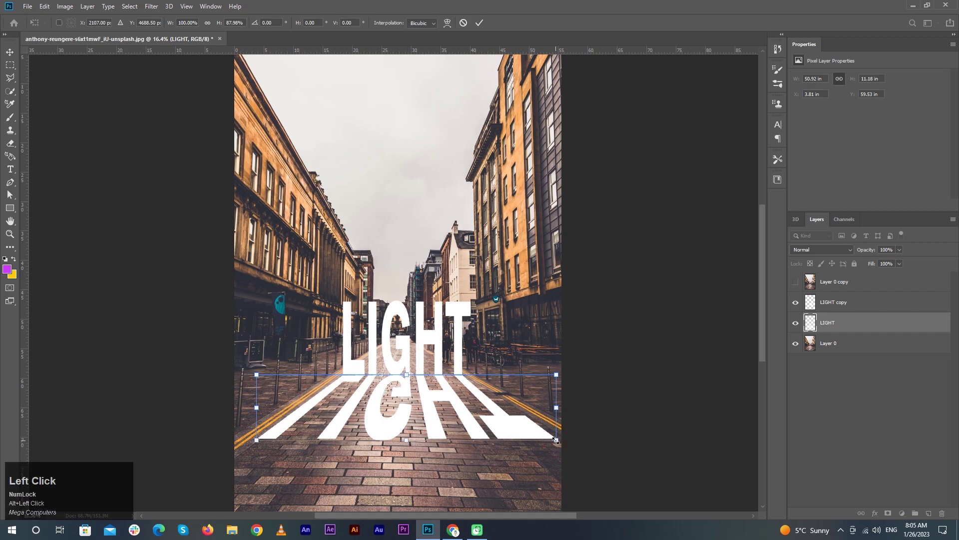
{"action": "right_click", "coordinate": [475, 418]}
{"action": "left_click", "coordinate": [505, 336]}
{"action": "left_click_drag", "start_coordinate": [556, 442], "coordinate": [548, 442]}
{"action": "left_click", "coordinate": [478, 24]}
Add a white 2 px outside Stroke at 100% opacity to the upright LIGHT copy layer.
{"action": "left_click", "coordinate": [460, 354]}
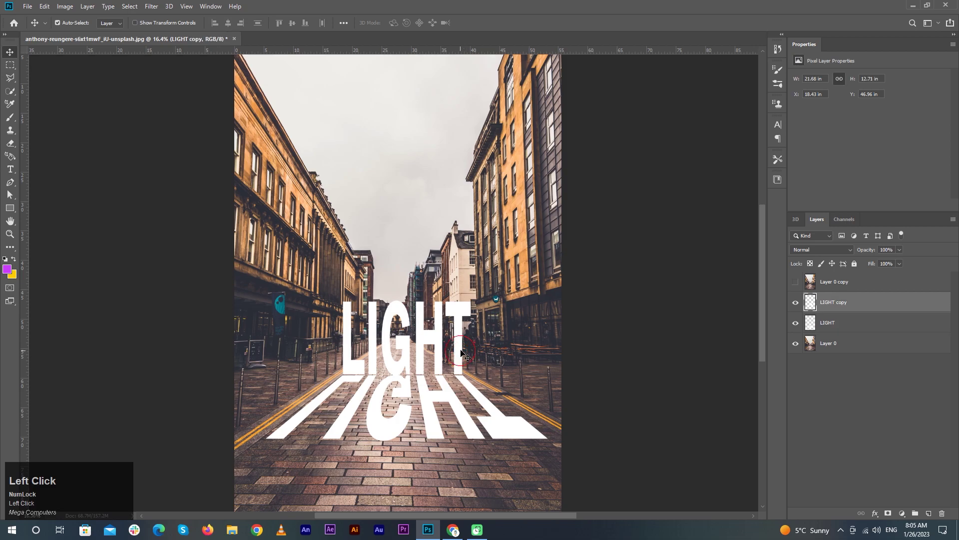
{"action": "scroll", "coordinate": [461, 354], "scroll_direction": "up", "scroll_amount": 1}
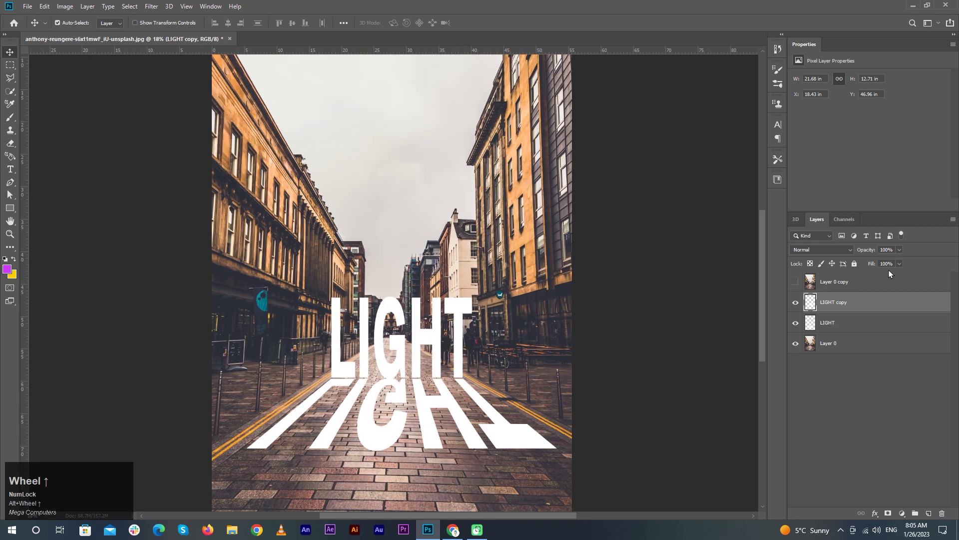
{"action": "left_click", "coordinate": [872, 308]}
{"action": "double_click", "coordinate": [866, 315]}
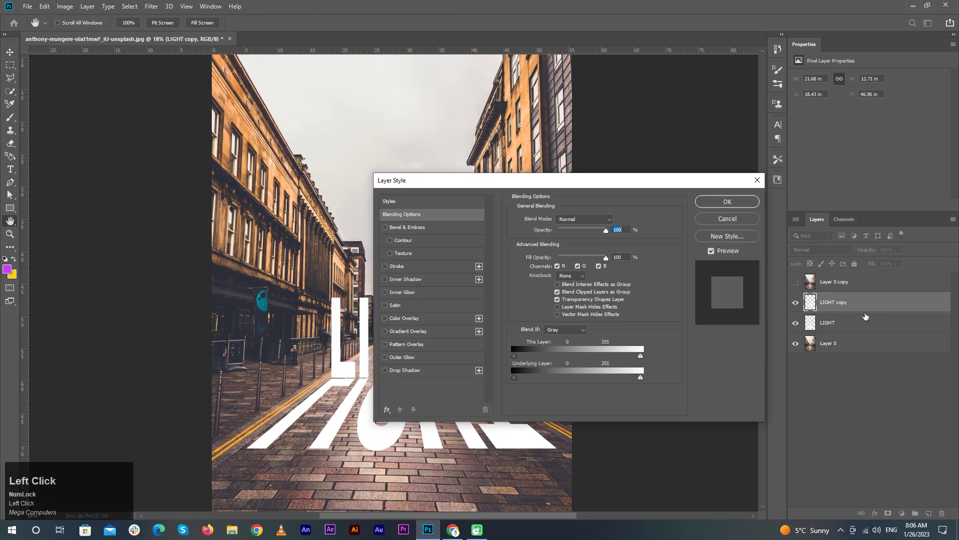
{"action": "left_click", "coordinate": [399, 266]}
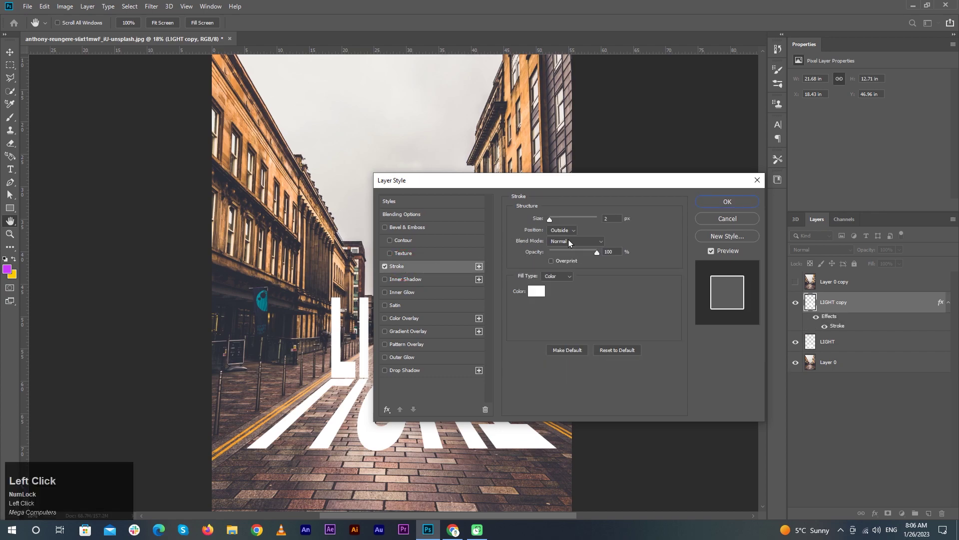
{"action": "left_click", "coordinate": [741, 201]}
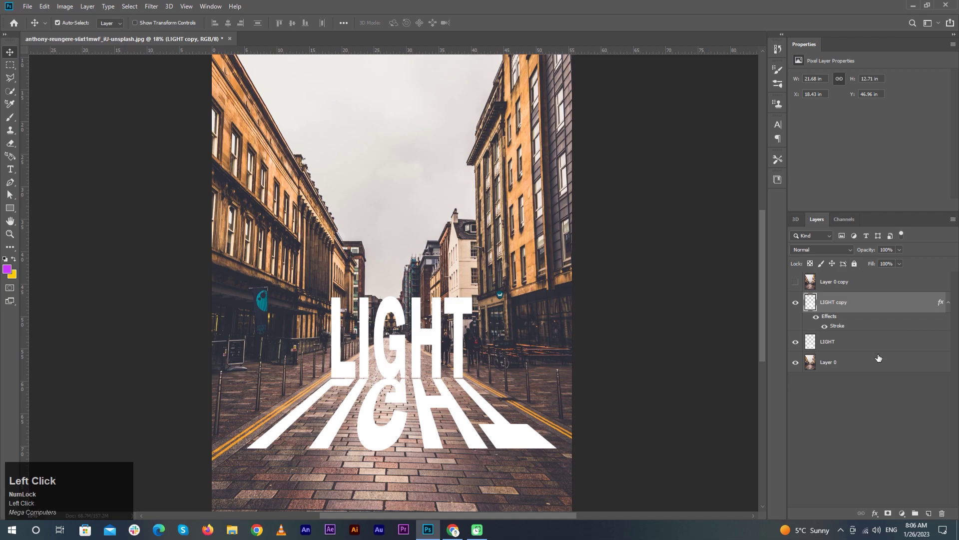
Add a Hue/Saturation adjustment above Layer 0 with saturation about -49 and lightness +2.
{"action": "left_click", "coordinate": [872, 370]}
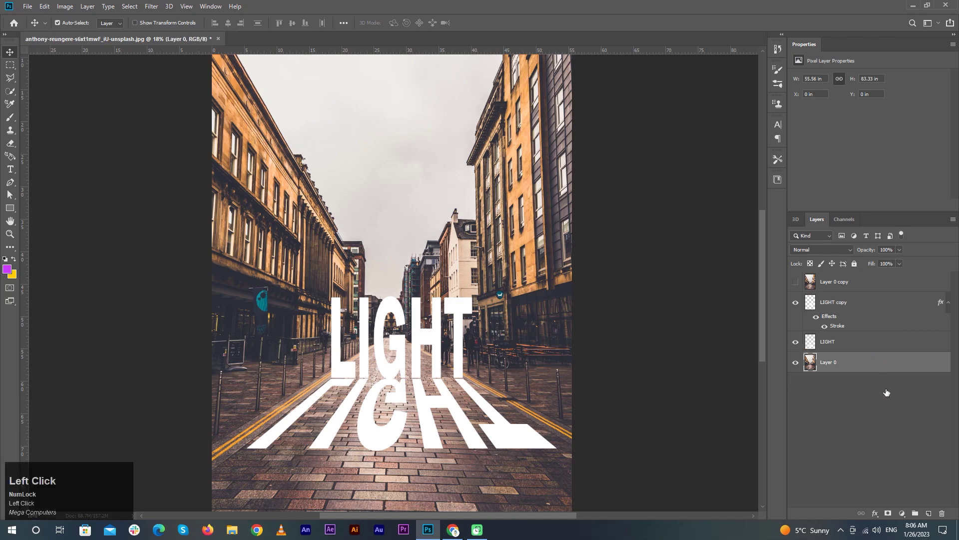
{"action": "left_click", "coordinate": [902, 512]}
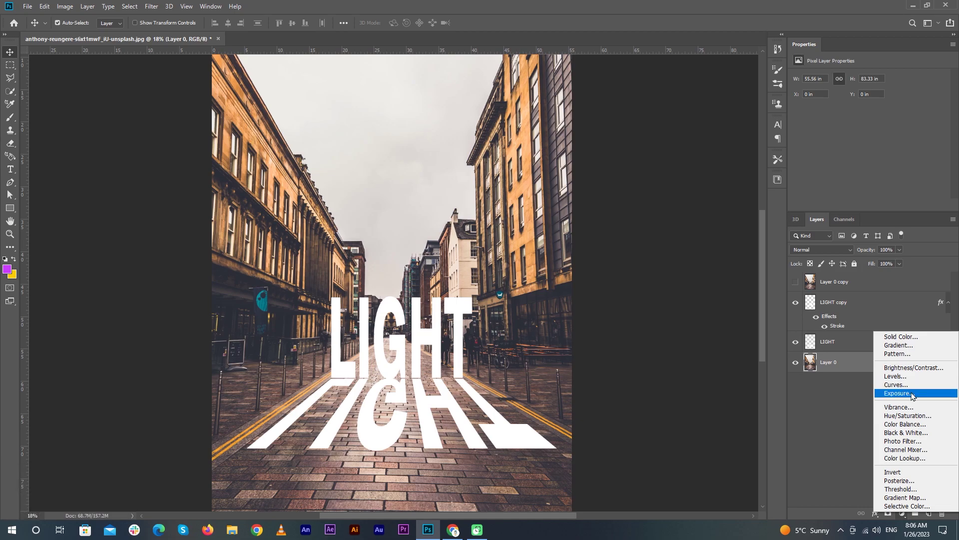
{"action": "left_click", "coordinate": [914, 416]}
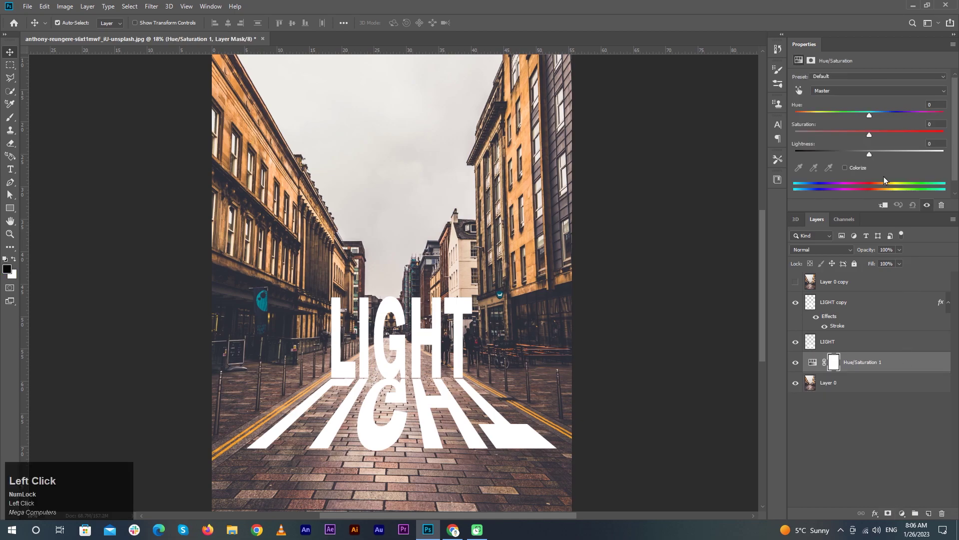
{"action": "left_click_drag", "start_coordinate": [871, 134], "coordinate": [833, 139]}
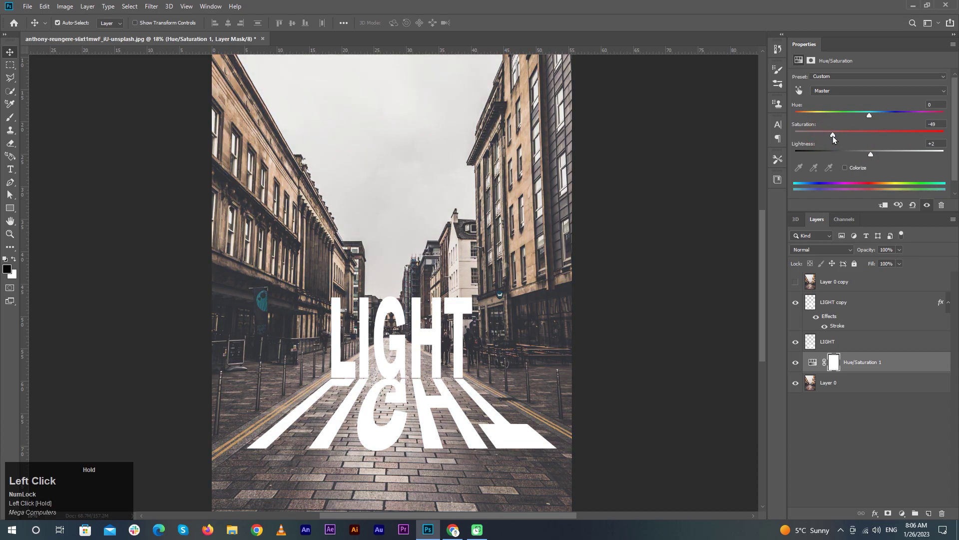
{"action": "left_click", "coordinate": [715, 267]}
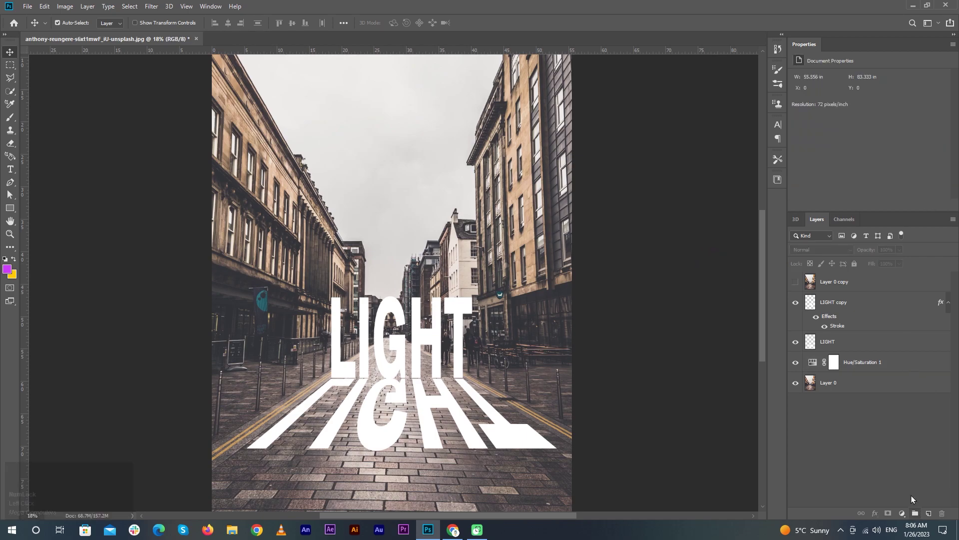
Add an Exposure adjustment of about -1.57 and move it directly above the Hue/Saturation layer, beneath both text layers.
{"action": "left_click", "coordinate": [903, 514]}
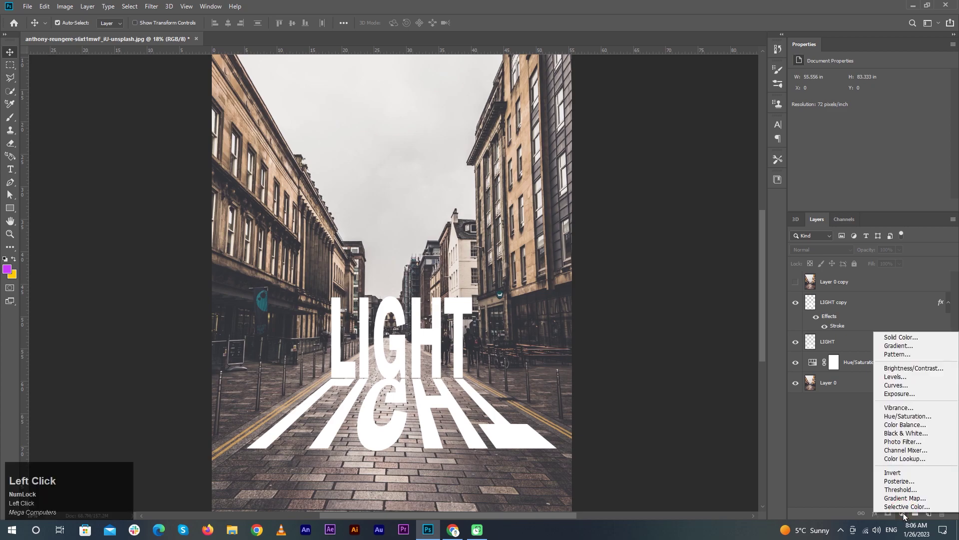
{"action": "left_click", "coordinate": [908, 393]}
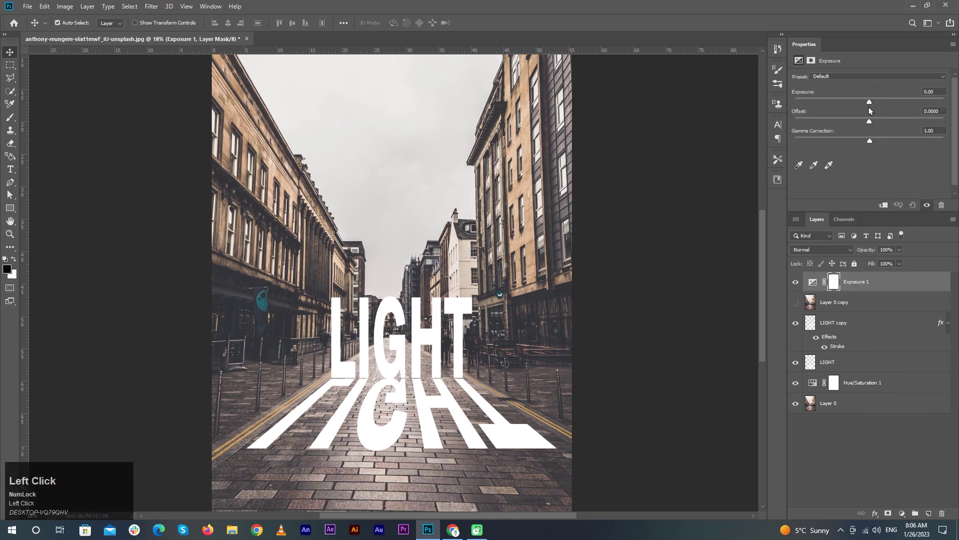
{"action": "left_click_drag", "start_coordinate": [870, 102], "coordinate": [853, 101]}
{"action": "left_click", "coordinate": [697, 310]}
{"action": "left_click", "coordinate": [892, 284]}
{"action": "left_click_drag", "start_coordinate": [892, 285], "coordinate": [900, 376]}
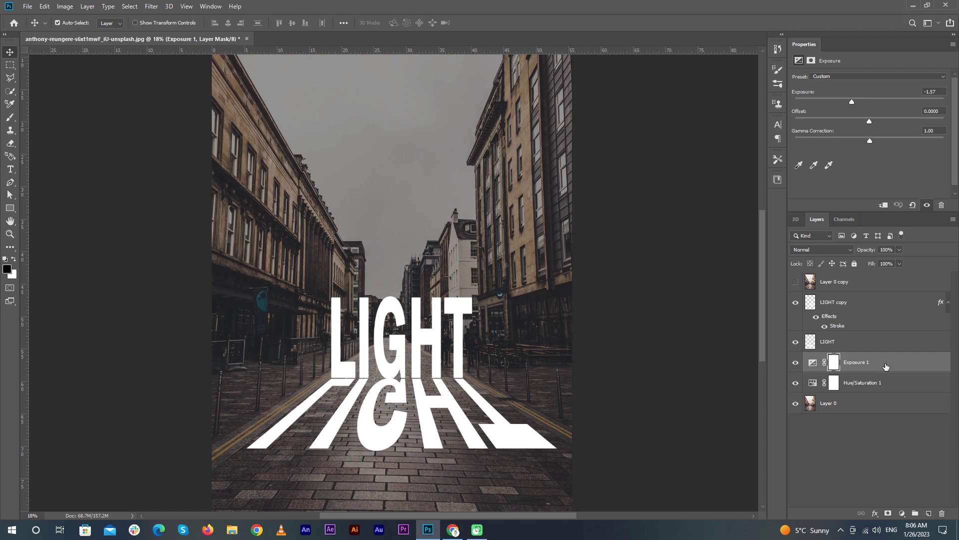
{"action": "left_click", "coordinate": [842, 309]}
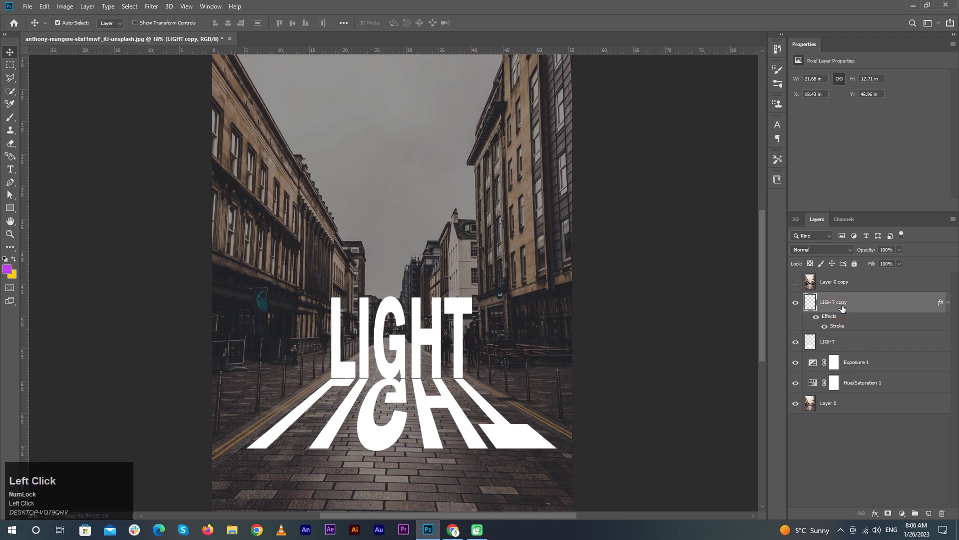
{"action": "left_click", "coordinate": [838, 250]}
{"action": "key", "text": "Num_Lock"}
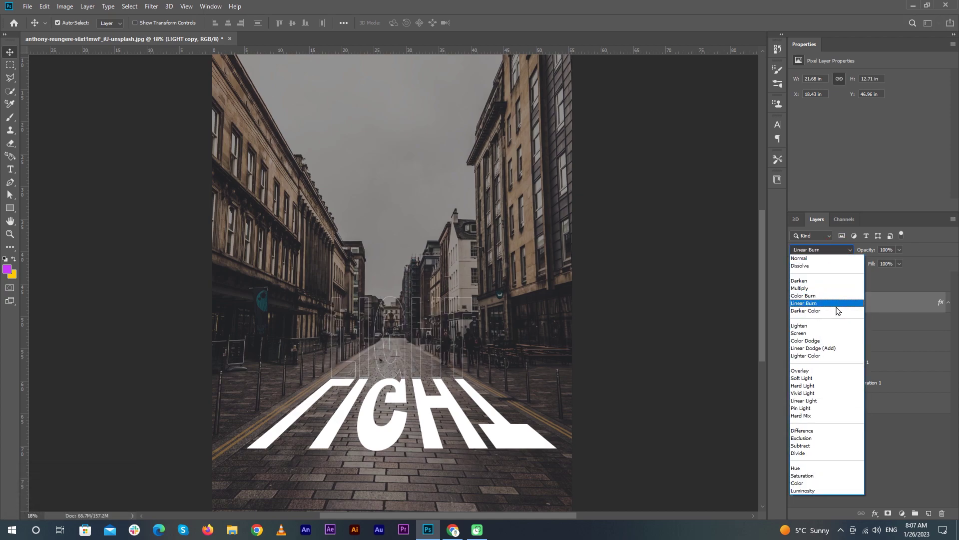
{"action": "left_click", "coordinate": [714, 311]}
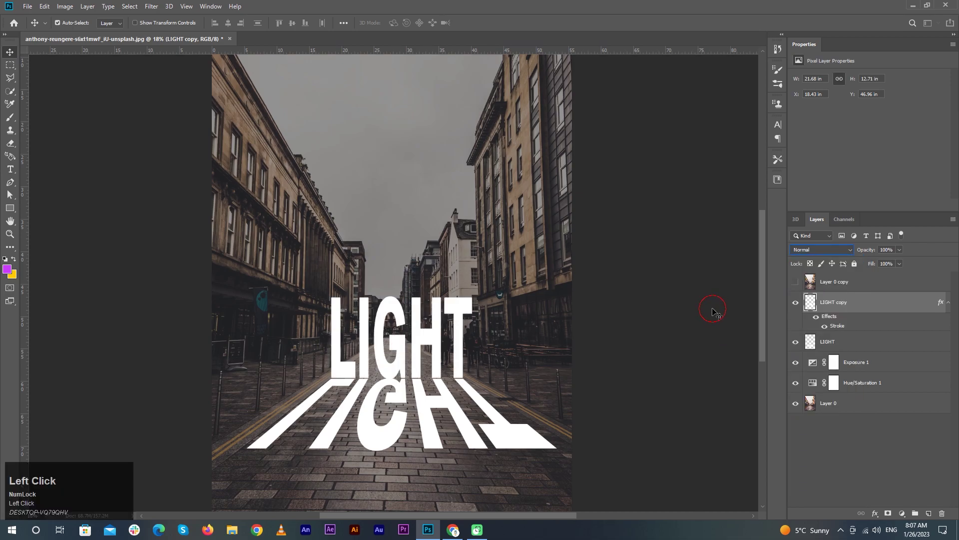
Make Layer 0 copy visible and clip it to the LIGHT copy layer so the photo fills the upright letters.
{"action": "left_click", "coordinate": [796, 282]}
{"action": "left_click", "coordinate": [834, 282]}
{"action": "right_click", "coordinate": [852, 282]}
{"action": "left_click", "coordinate": [799, 290]}
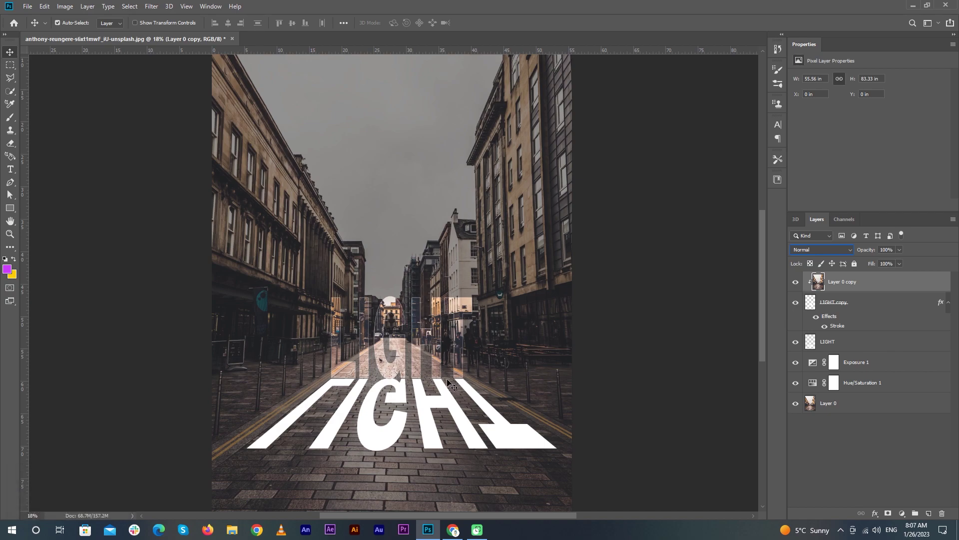
Increase the Stroke size on the LIGHT copy layer by a few pixels.
{"action": "left_click", "coordinate": [891, 307]}
{"action": "double_click", "coordinate": [897, 309]}
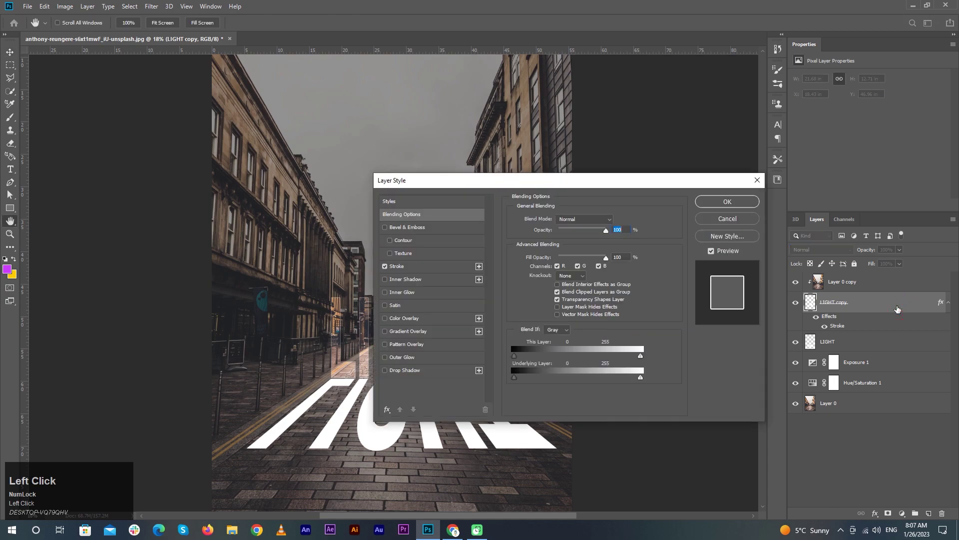
{"action": "left_click", "coordinate": [463, 269]}
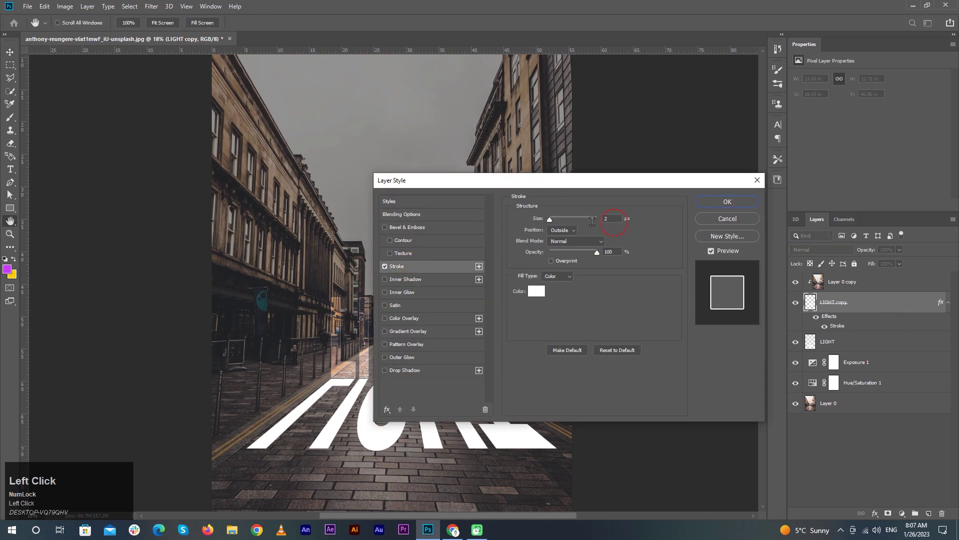
{"action": "key", "text": "Up"}
{"action": "key", "text": "Up"}
{"action": "key", "text": "Up"}
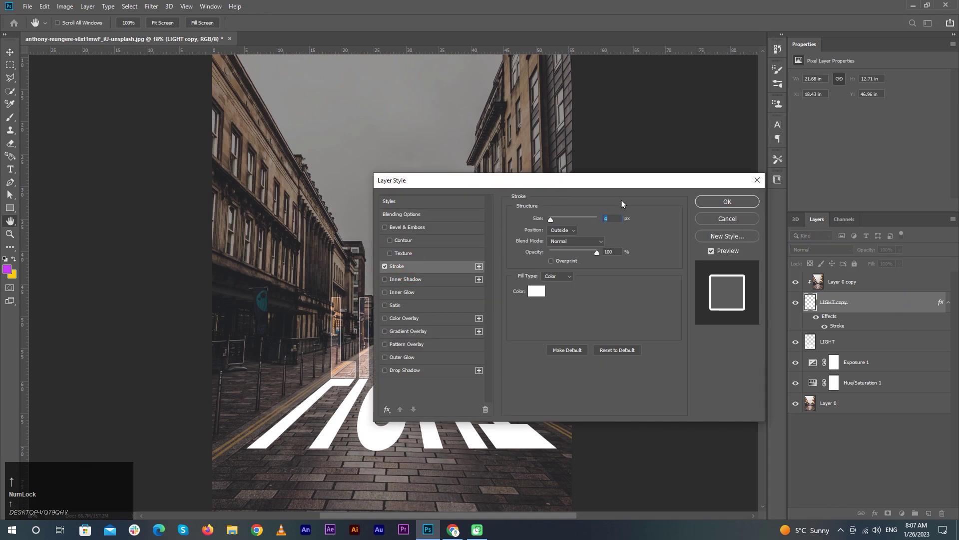
{"action": "key", "text": "Up"}
Add a white Outer Glow to the LIGHT copy layer with 65% opacity, about 92 px size and 87% range.
{"action": "left_click", "coordinate": [410, 356]}
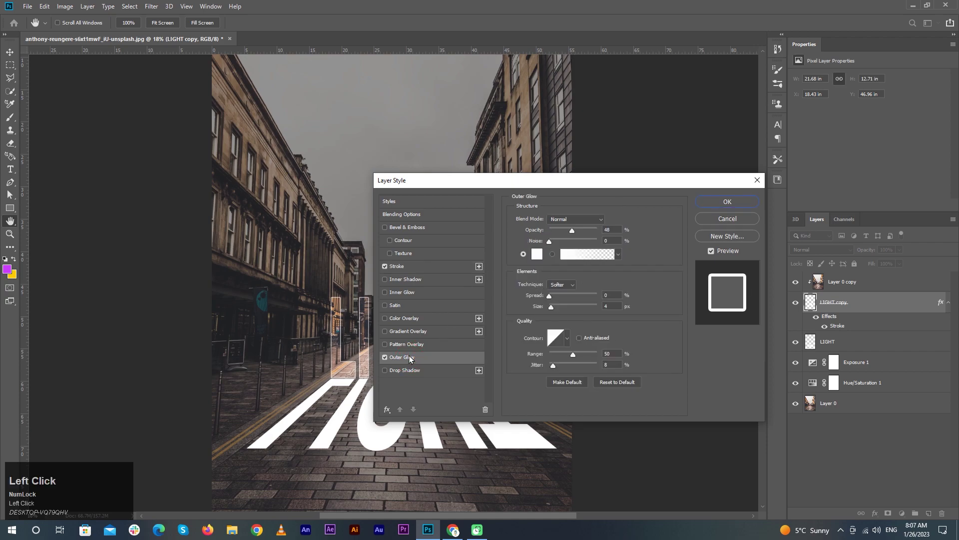
{"action": "left_click_drag", "start_coordinate": [535, 182], "coordinate": [650, 209]}
{"action": "left_click_drag", "start_coordinate": [667, 333], "coordinate": [684, 334]}
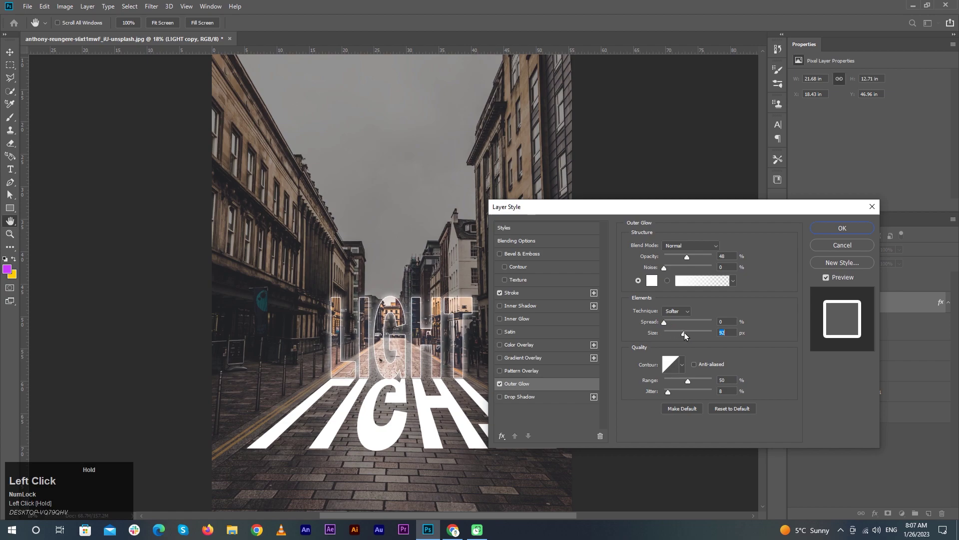
{"action": "left_click_drag", "start_coordinate": [688, 257], "coordinate": [696, 256]}
{"action": "left_click_drag", "start_coordinate": [685, 333], "coordinate": [680, 333]}
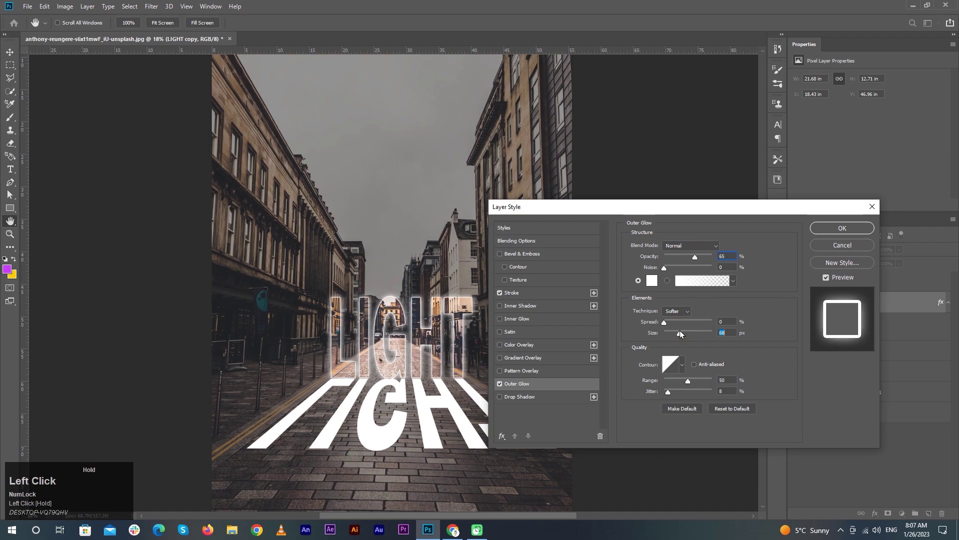
{"action": "left_click_drag", "start_coordinate": [690, 376], "coordinate": [704, 378]}
{"action": "left_click", "coordinate": [683, 334]}
{"action": "left_click_drag", "start_coordinate": [683, 335], "coordinate": [684, 335]}
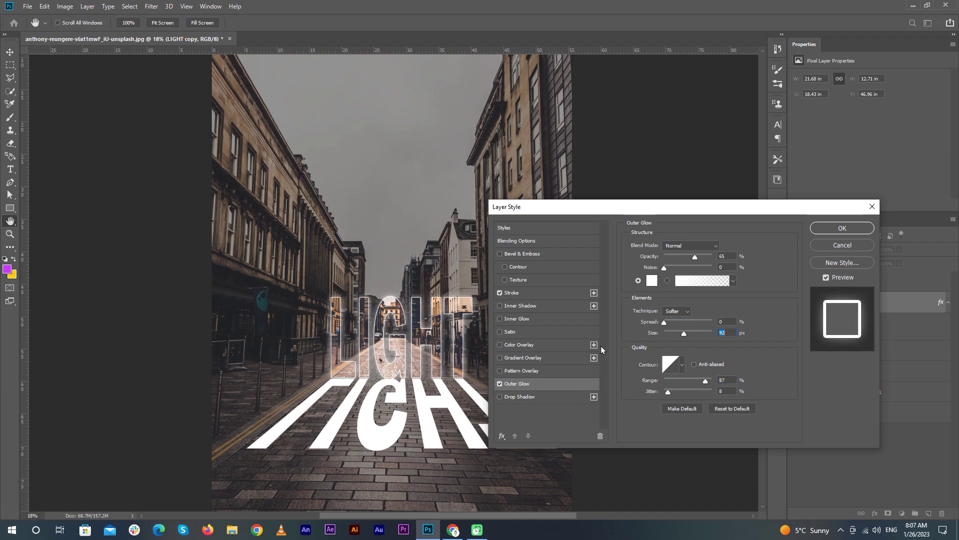
Add a white Inner Glow to the LIGHT copy layer in Overlay mode with 98% opacity, 19% choke and 27 px size.
{"action": "left_click", "coordinate": [539, 318]}
{"action": "left_click", "coordinate": [650, 281]}
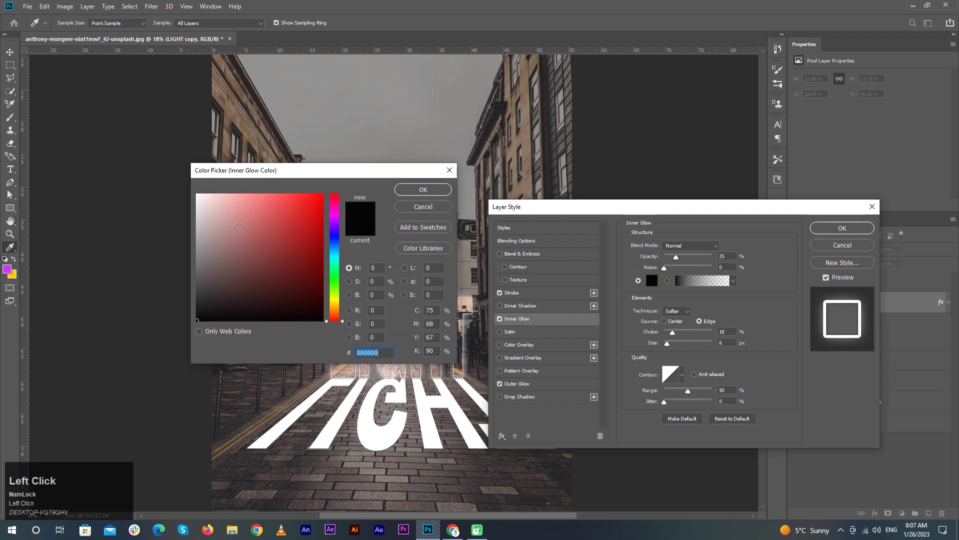
{"action": "left_click", "coordinate": [199, 195]}
{"action": "left_click", "coordinate": [430, 192]}
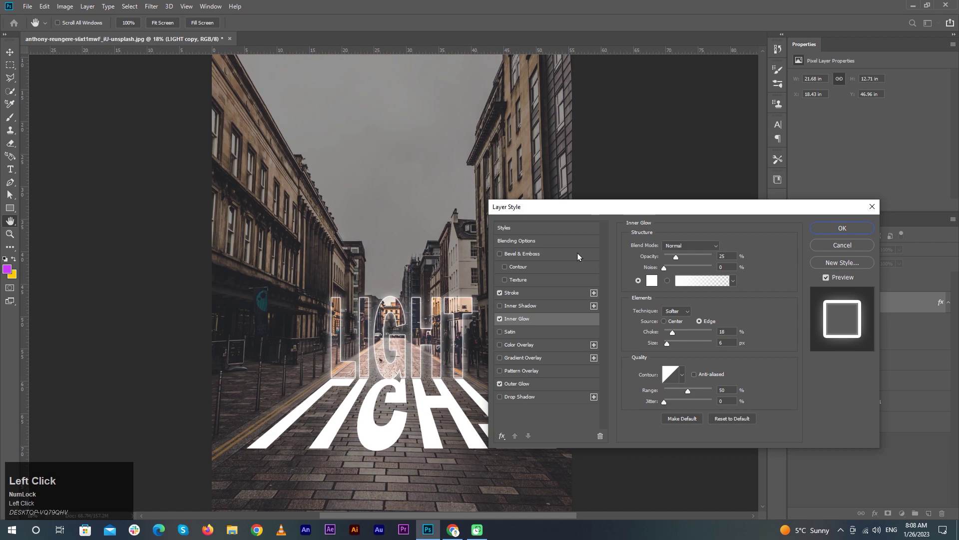
{"action": "left_click_drag", "start_coordinate": [677, 260], "coordinate": [711, 259]}
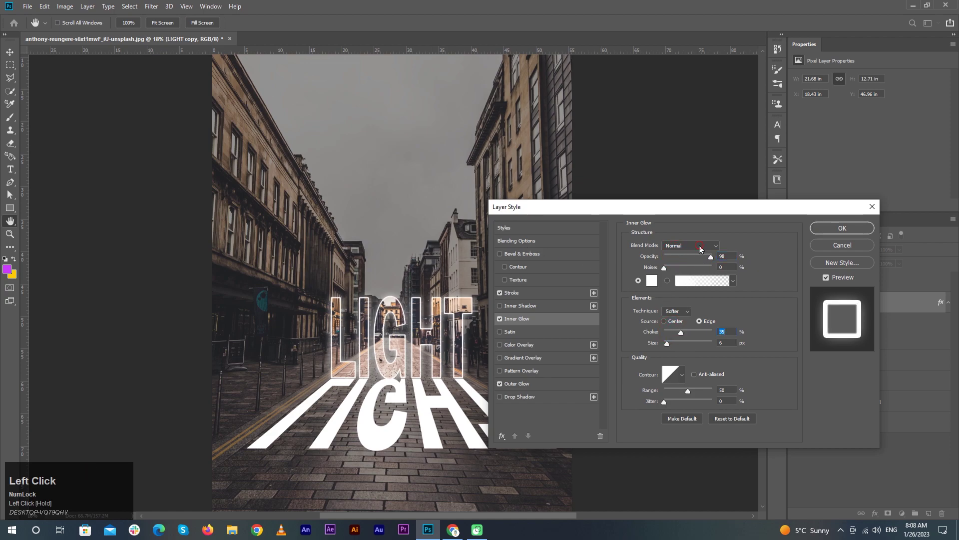
{"action": "left_click", "coordinate": [699, 245]}
{"action": "left_click", "coordinate": [689, 368]}
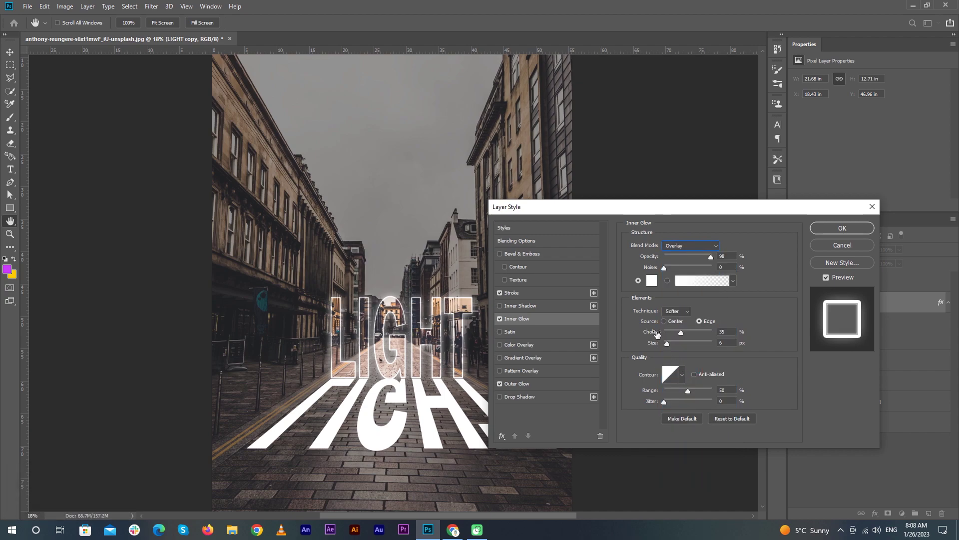
{"action": "mouse_move", "coordinate": [682, 334]}
{"action": "left_mouse_down"}
{"action": "mouse_move", "coordinate": [673, 334]}
{"action": "mouse_move", "coordinate": [684, 344]}
{"action": "mouse_move", "coordinate": [673, 344]}
{"action": "left_mouse_up"}
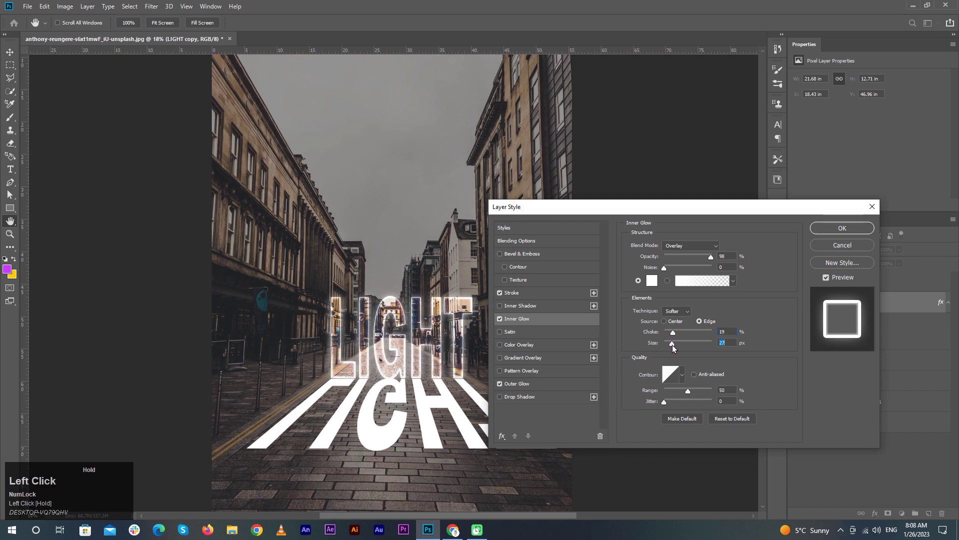
Change the Inner Glow's blend mode to one of the darkening modes, comparing several, and apply the layer style.
{"action": "left_click", "coordinate": [691, 246]}
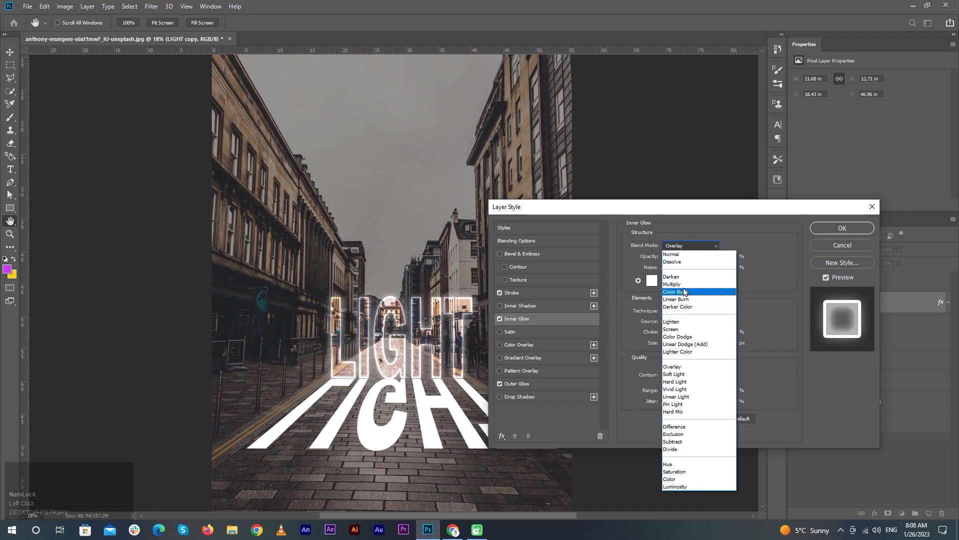
{"action": "left_click", "coordinate": [675, 284]}
{"action": "key", "text": "Down"}
{"action": "key", "text": "Down"}
{"action": "key", "text": "Down"}
{"action": "key", "text": "Down"}
{"action": "key", "text": "Down"}
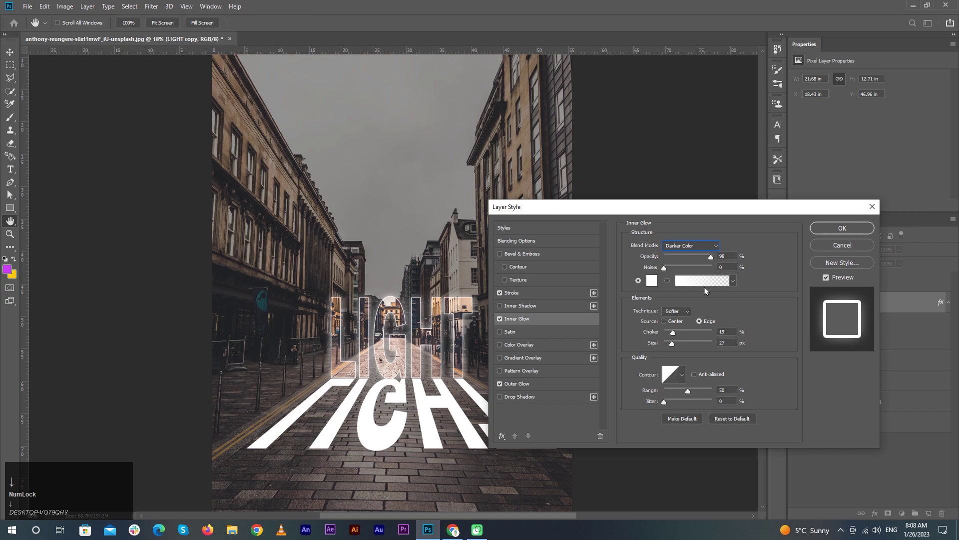
{"action": "key", "text": "Up"}
{"action": "key", "text": "Up"}
{"action": "key", "text": "Up"}
{"action": "key", "text": "Down"}
{"action": "key", "text": "Up"}
{"action": "key", "text": "Up"}
{"action": "key", "text": "Down"}
{"action": "left_click", "coordinate": [830, 226]}
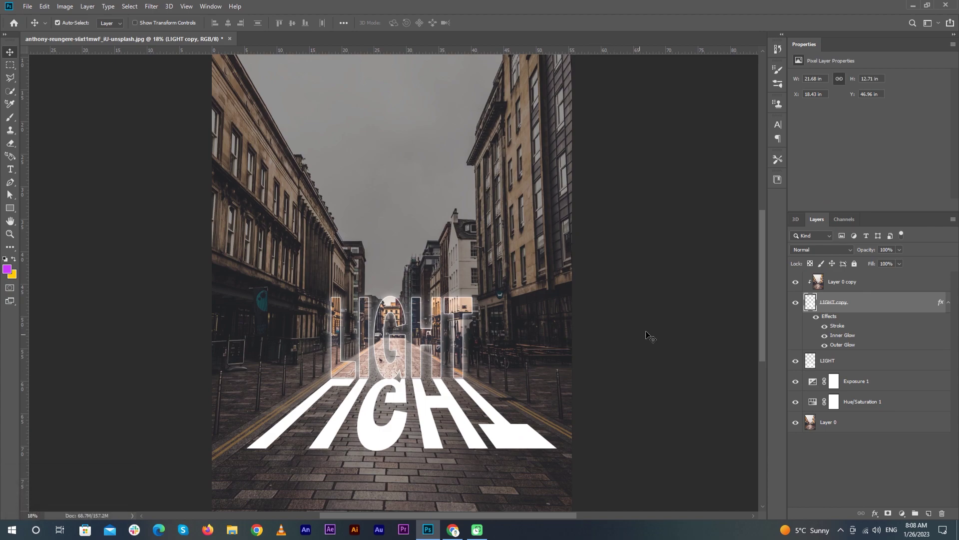
Set the blend mode of the LIGHT reflection layer to Overlay.
{"action": "left_click", "coordinate": [889, 365]}
{"action": "left_click", "coordinate": [836, 250]}
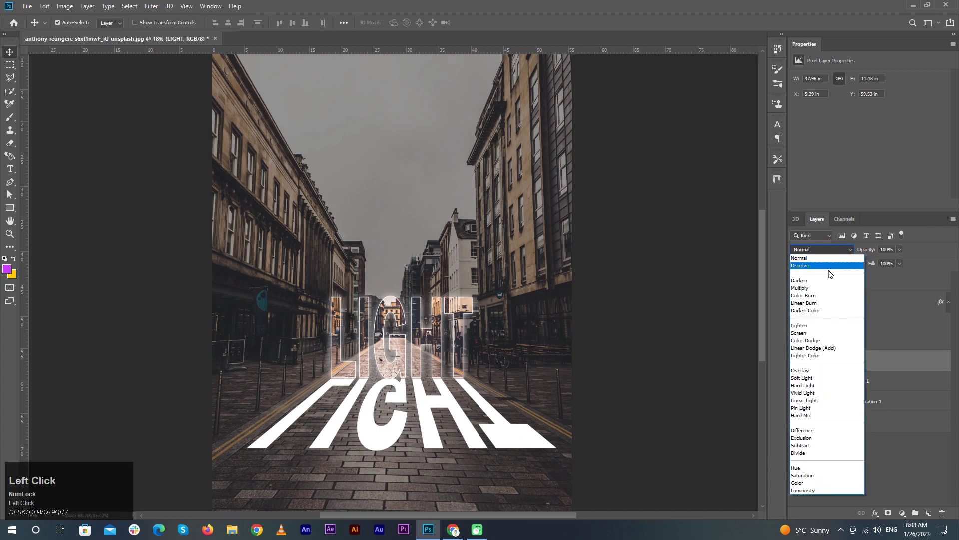
{"action": "left_click", "coordinate": [818, 375]}
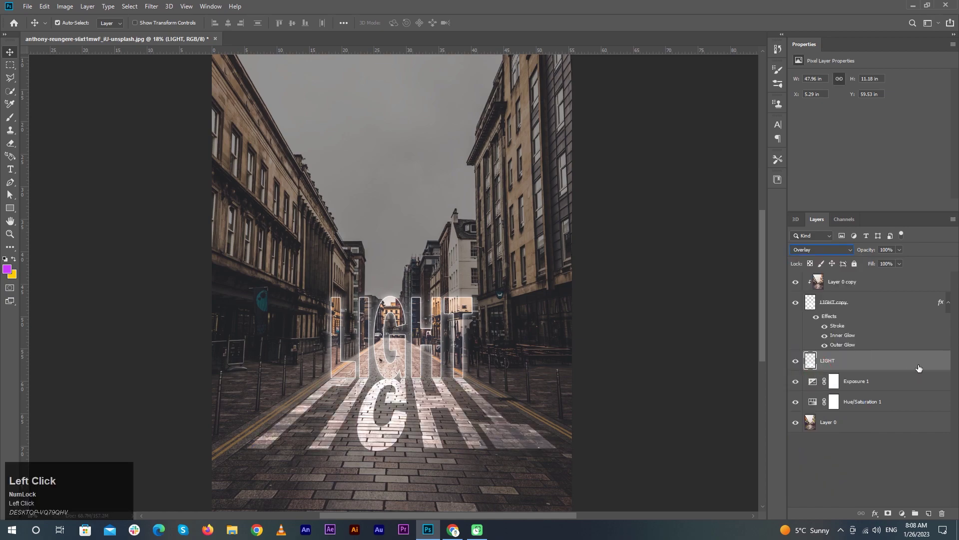
Apply a Gaussian Blur with a 6.2-pixel radius to the LIGHT reflection layer.
{"action": "left_click", "coordinate": [156, 7]}
{"action": "mouse_move", "coordinate": [191, 120]}
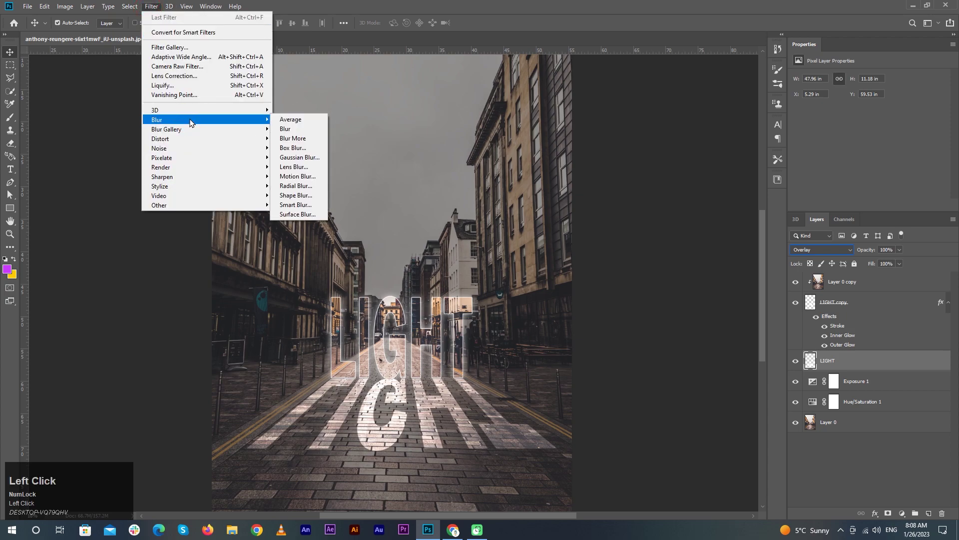
{"action": "left_click", "coordinate": [297, 157]}
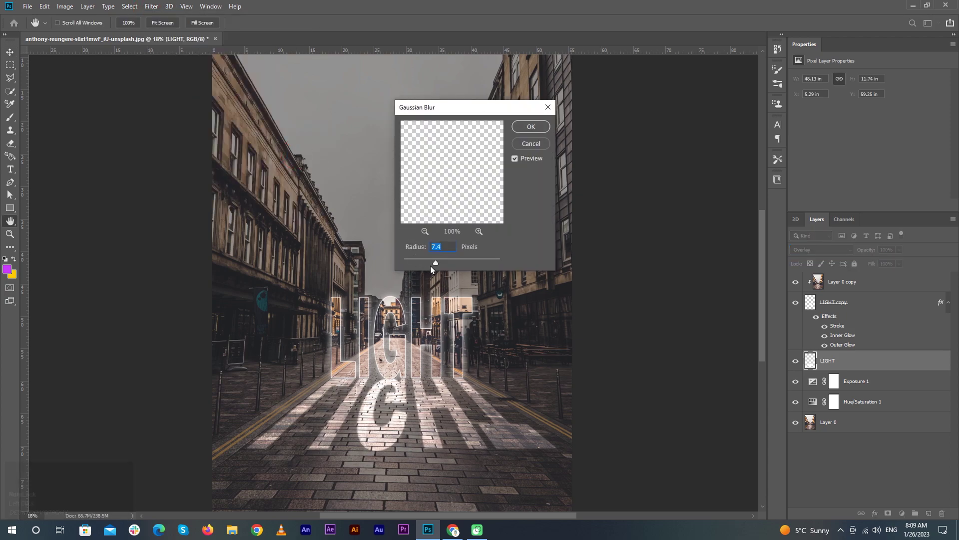
{"action": "left_click_drag", "start_coordinate": [433, 264], "coordinate": [433, 264]}
{"action": "left_click", "coordinate": [531, 128]}
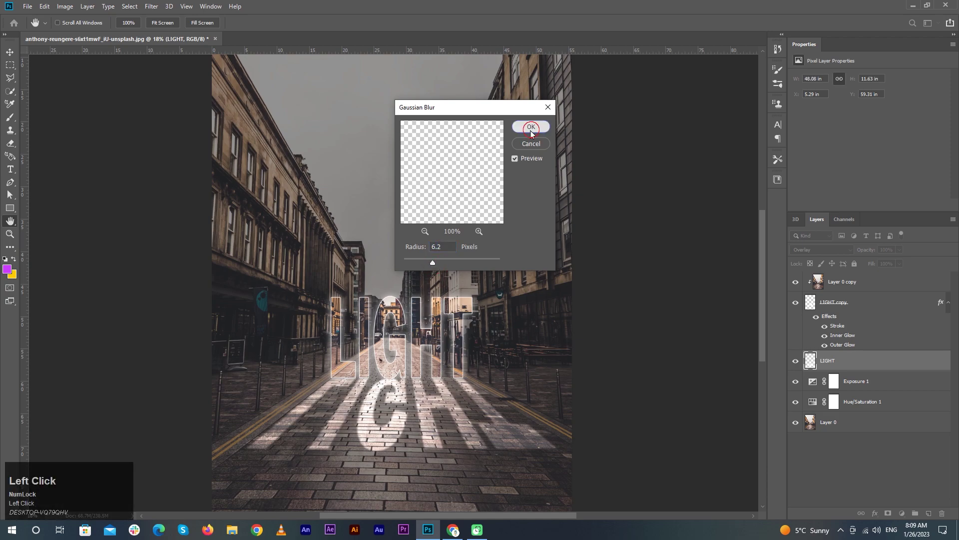
Examine the blurred reflection on the paving stones up close and in the whole image.
{"action": "scroll", "coordinate": [420, 457], "scroll_direction": "up", "scroll_amount": 1}
{"action": "left_click_drag", "start_coordinate": [429, 446], "coordinate": [434, 425]}
{"action": "scroll", "coordinate": [374, 395], "scroll_direction": "up", "scroll_amount": 1}
{"action": "scroll", "coordinate": [375, 395], "scroll_direction": "up", "scroll_amount": 5}
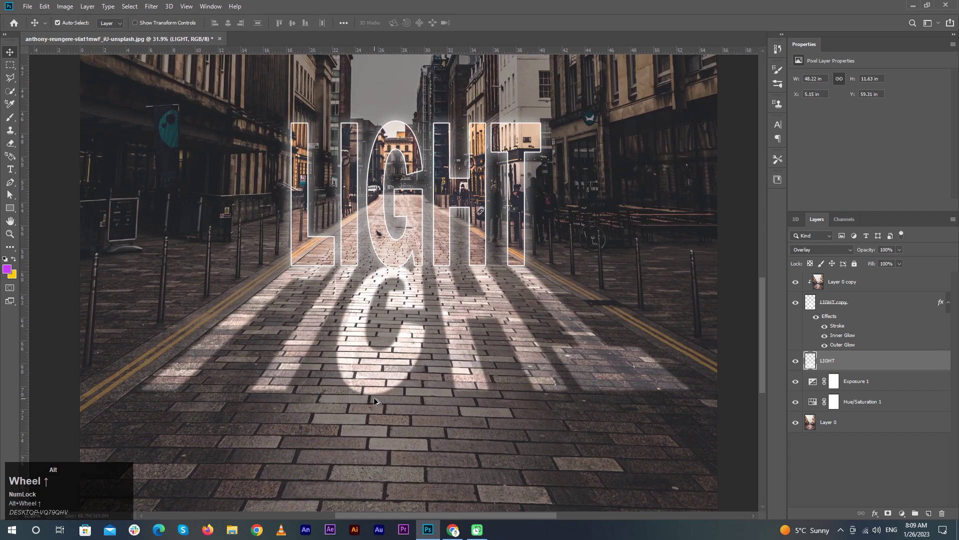
{"action": "scroll", "coordinate": [404, 392], "scroll_direction": "down", "scroll_amount": 5}
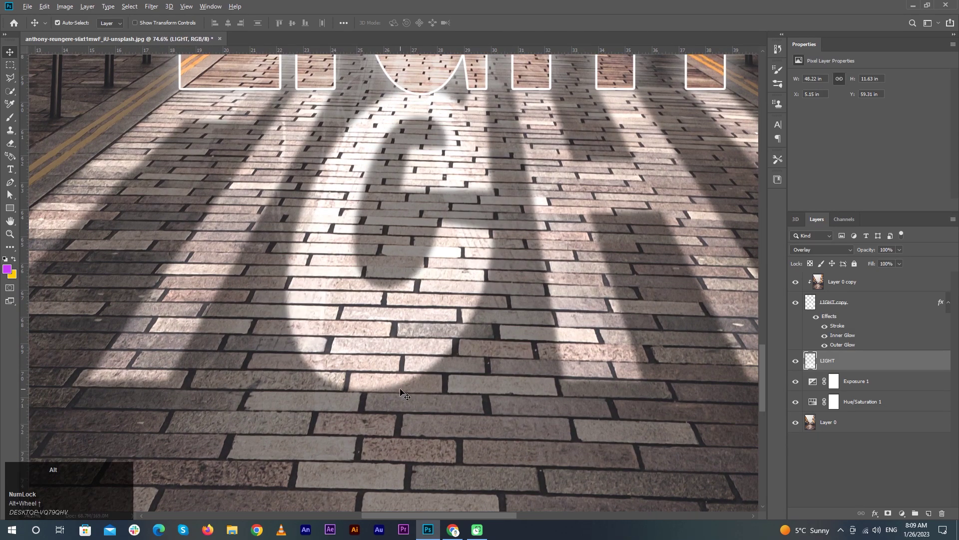
{"action": "scroll", "coordinate": [403, 392], "scroll_direction": "down", "scroll_amount": 1}
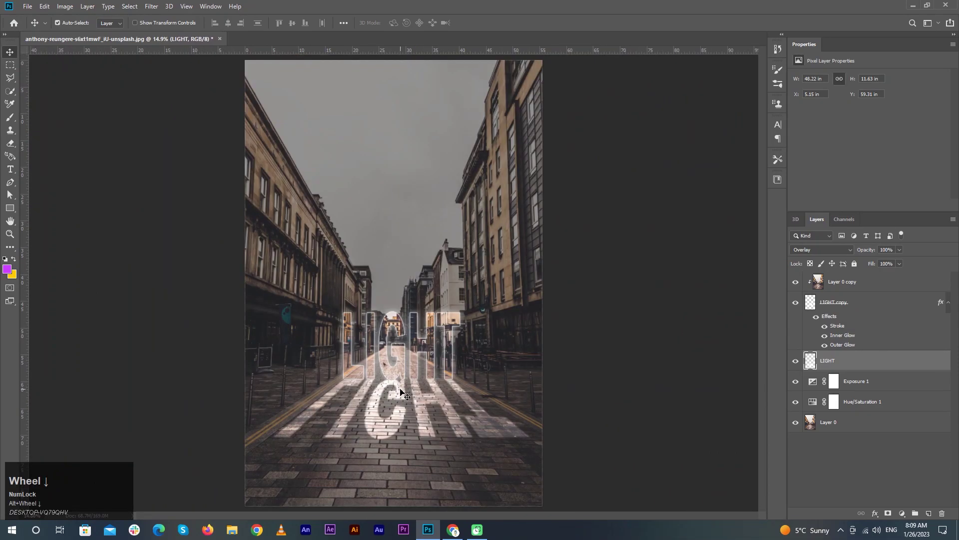
{"action": "left_click", "coordinate": [622, 360]}
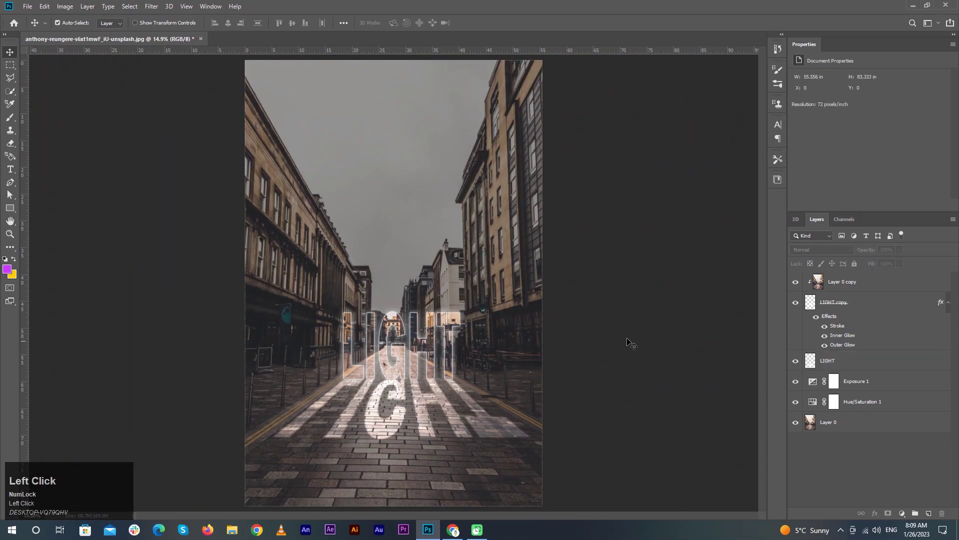
Darken the scene by setting the Exposure 1 adjustment's exposure to -3.22 and the Hue/Saturation 1 adjustment's lightness to -17.
{"action": "left_click", "coordinate": [872, 425]}
{"action": "left_click", "coordinate": [878, 389]}
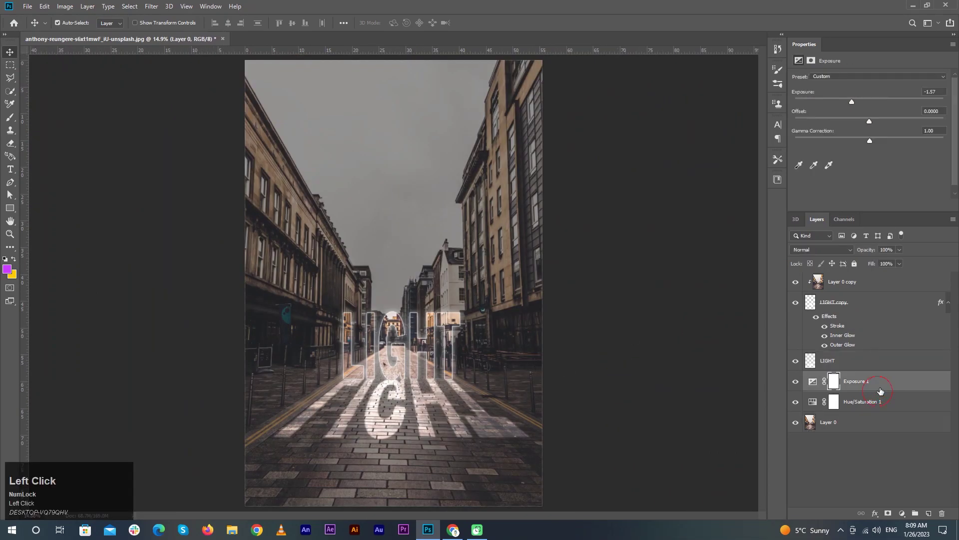
{"action": "left_click_drag", "start_coordinate": [850, 100], "coordinate": [856, 157]}
{"action": "left_click", "coordinate": [921, 401]}
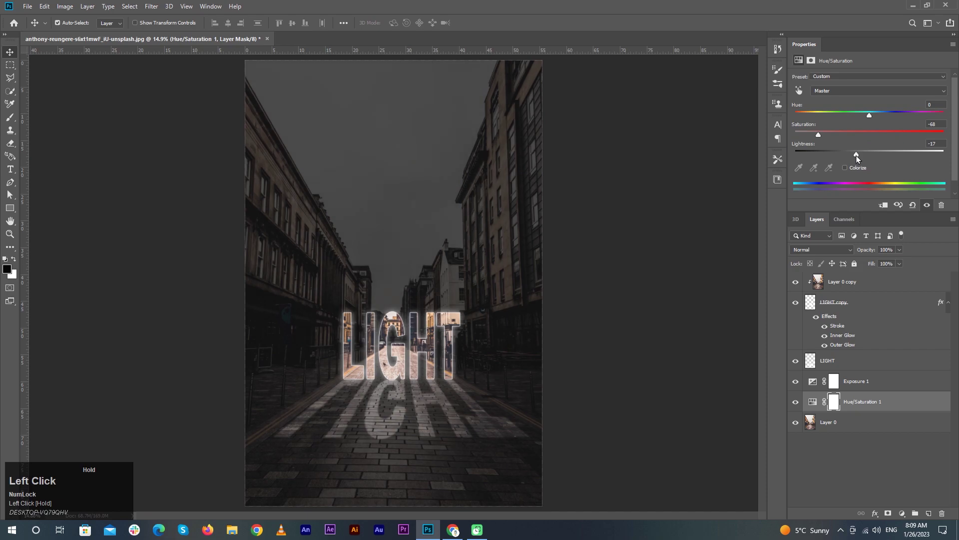
Try an Offset of about +0.0101 on the Exposure 1 adjustment and undo it.
{"action": "left_click", "coordinate": [865, 380]}
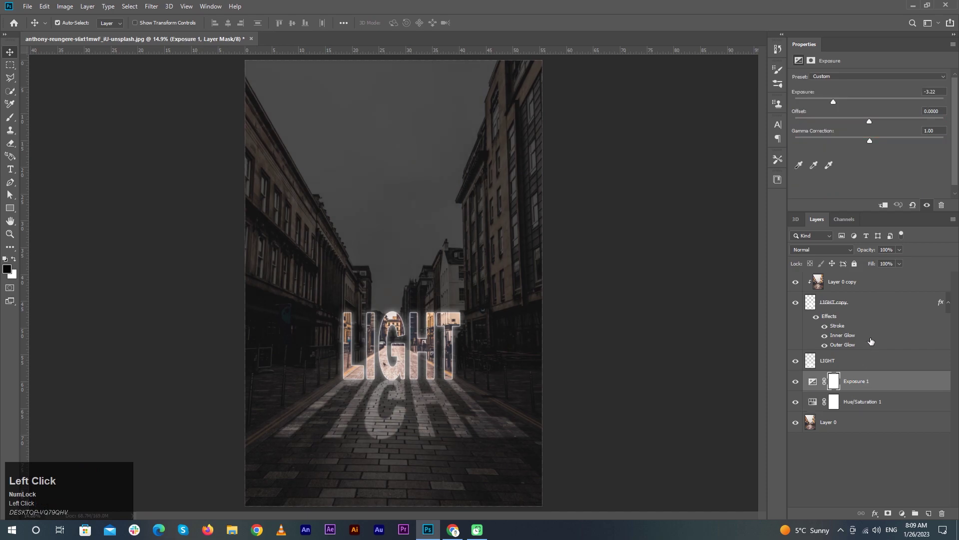
{"action": "left_click_drag", "start_coordinate": [862, 119], "coordinate": [871, 122]}
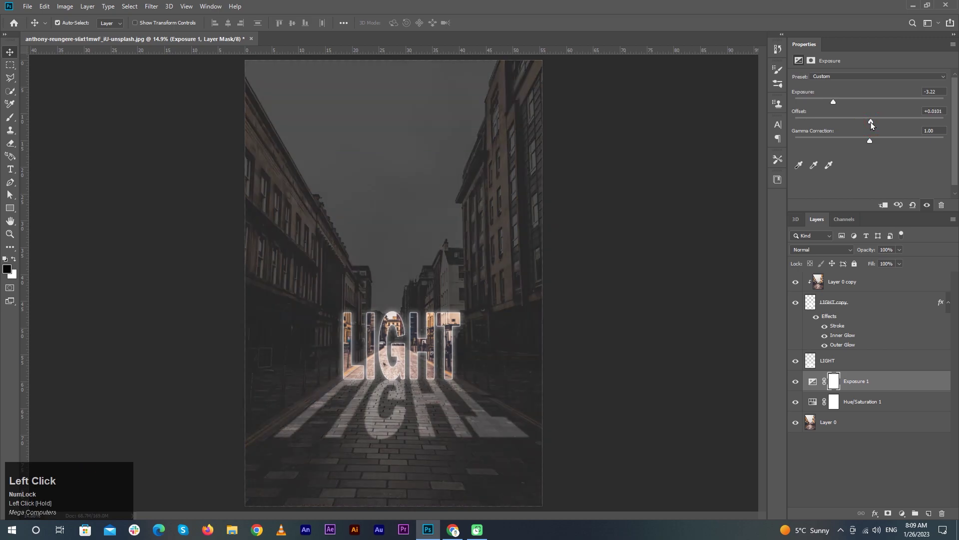
{"action": "key", "text": "ctrl+z"}
{"action": "key", "text": "ctrl+z"}
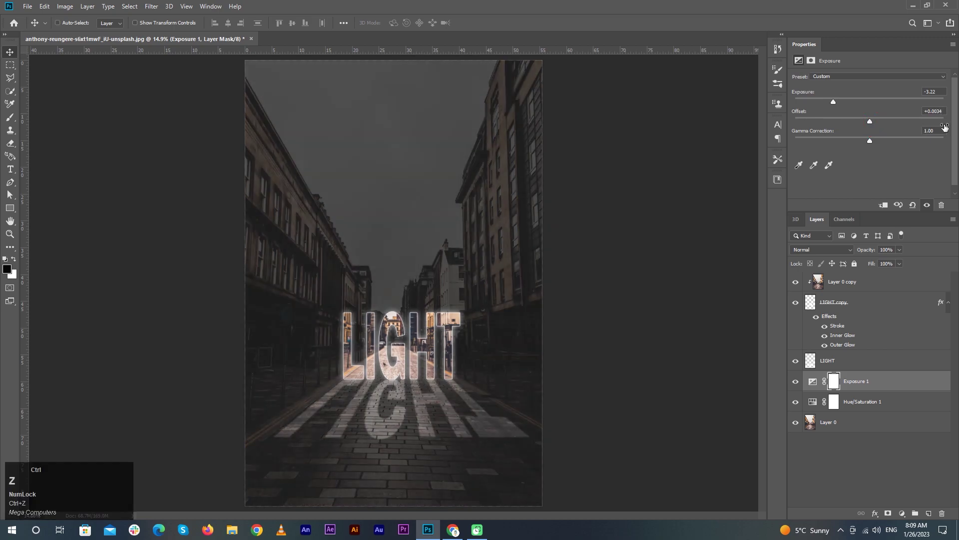
Set the exposure of the Exposure 1 adjustment to -3.53 and deselect all layers.
{"action": "left_click_drag", "start_coordinate": [835, 102], "coordinate": [830, 106]}
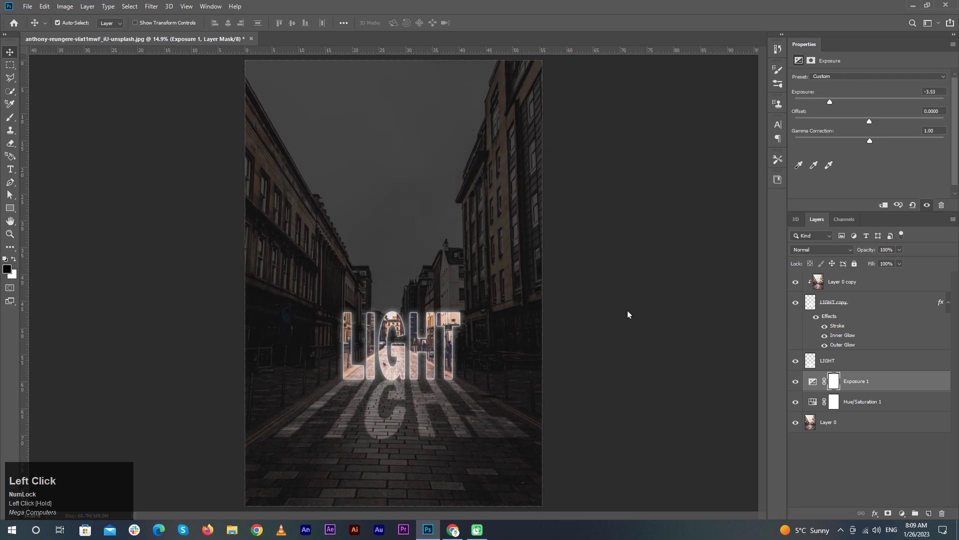
{"action": "left_click", "coordinate": [627, 315]}
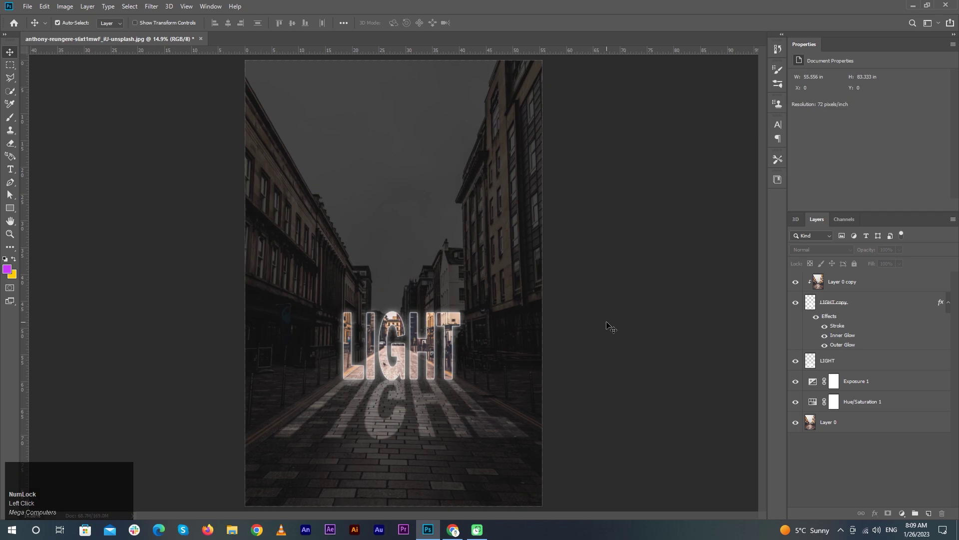
{"action": "left_click", "coordinate": [608, 324]}
{"action": "scroll", "coordinate": [610, 325], "scroll_direction": "up", "scroll_amount": 1}
{"action": "key", "text": "space"}
{"action": "left_click_drag", "start_coordinate": [514, 347], "coordinate": [533, 320]}
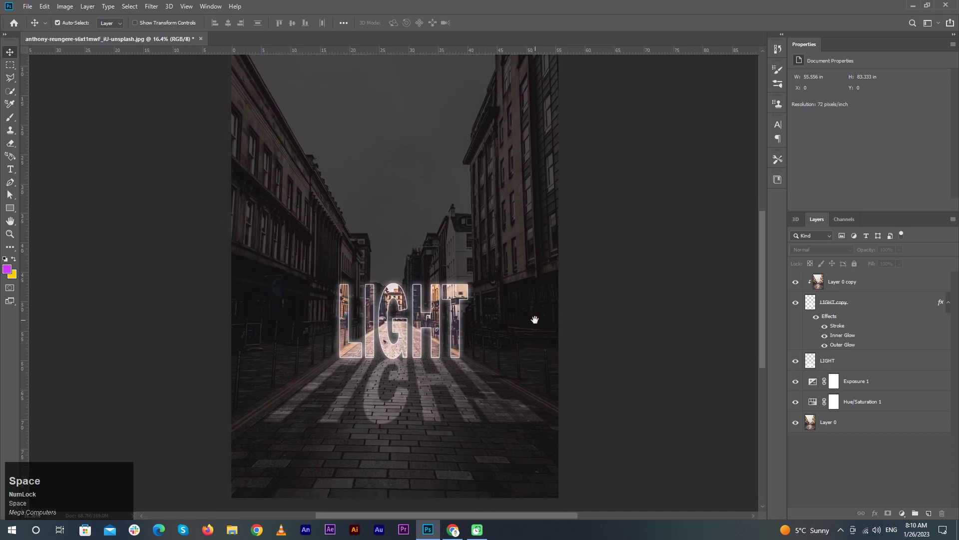
{"action": "left_click", "coordinate": [614, 330]}
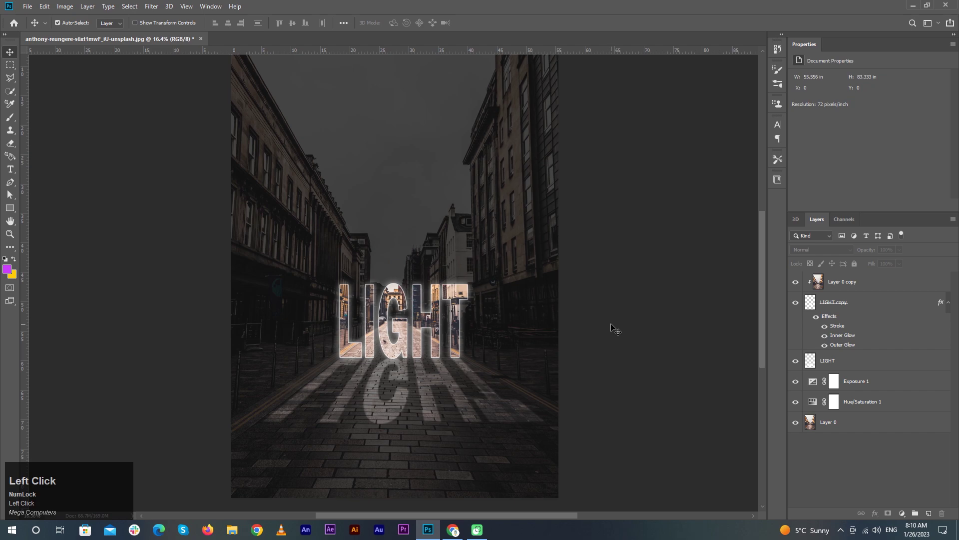